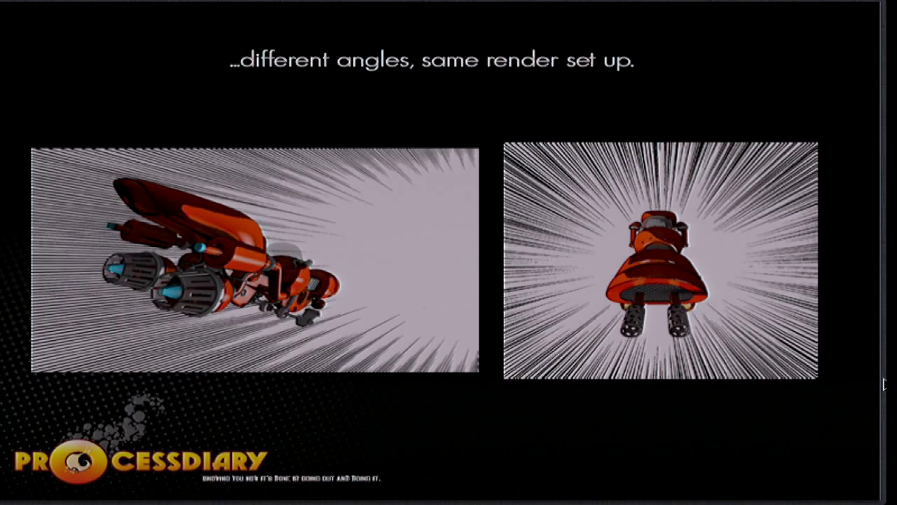
# - Go to the last page of the BlenderManga.pdf presentation, leave the full-screen show and switch to Blender with JetBike.blend
pyautogui.press('Right')
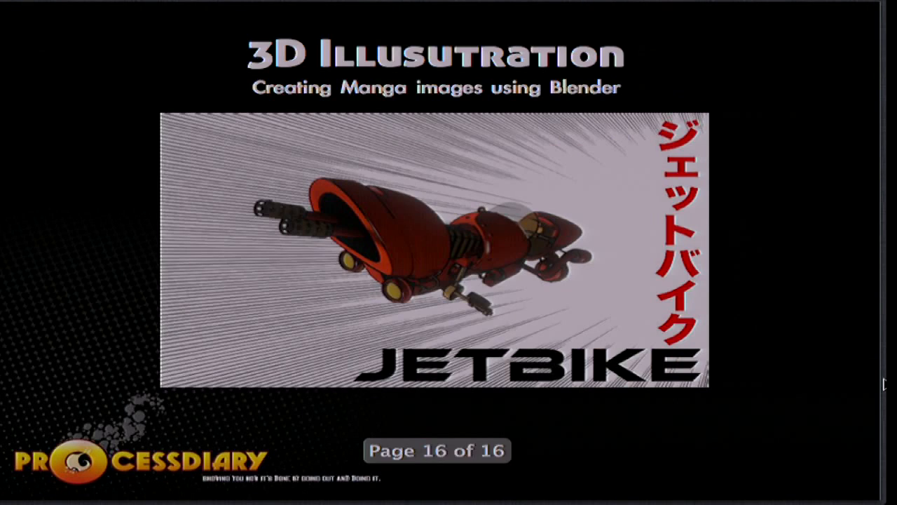
pyautogui.press('Escape')
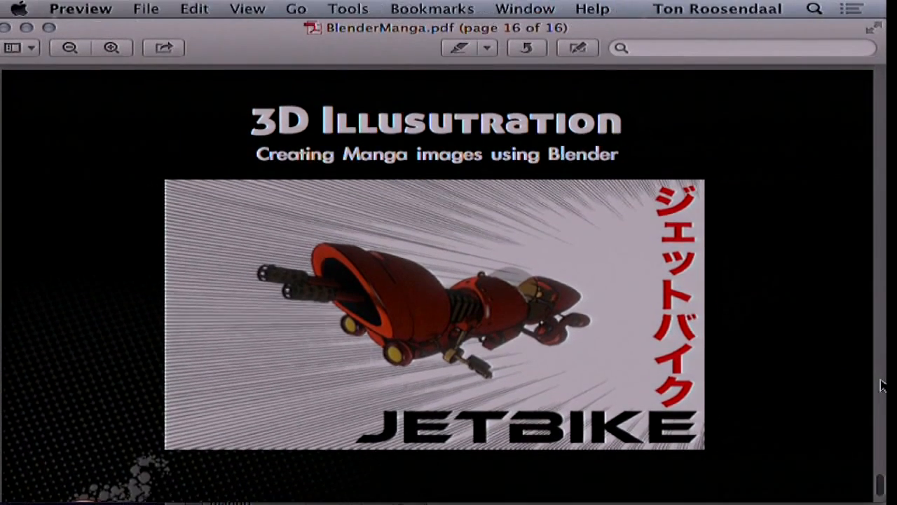
pyautogui.moveTo(806, 499)
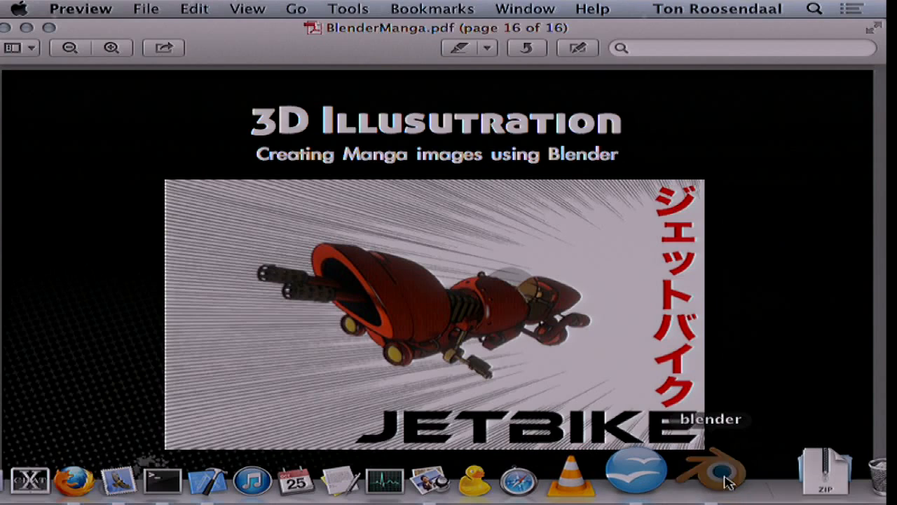
pyautogui.click(726, 480)
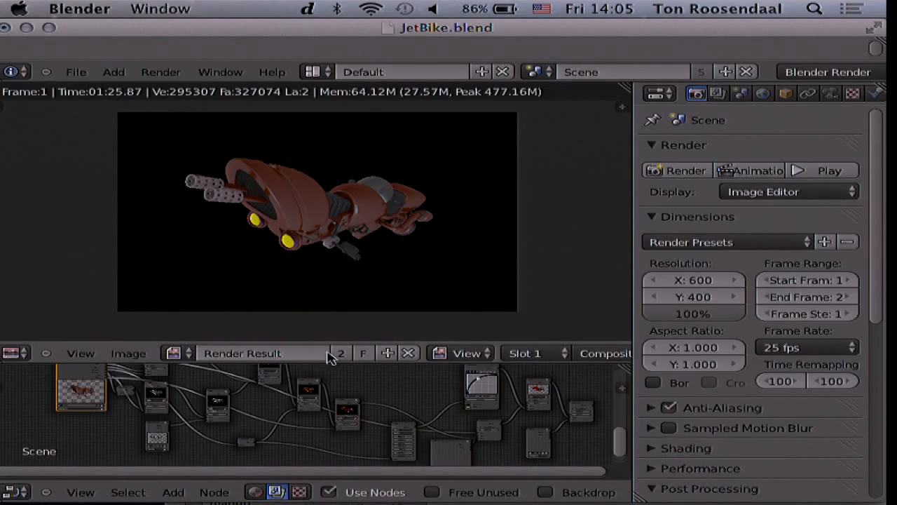
# - Enlarge the node editor to show the whole compositing tree and look through the render settings
pyautogui.moveTo(343, 363); pyautogui.dragTo(341, 266)
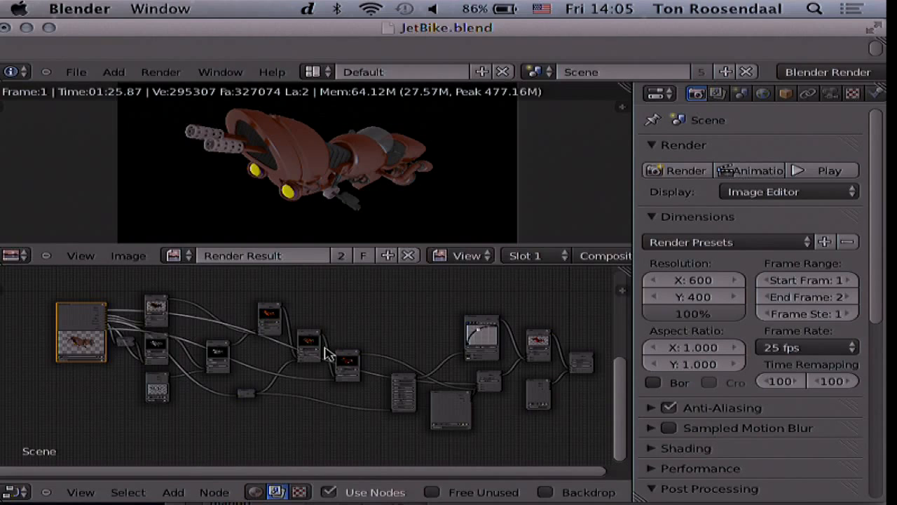
pyautogui.scroll(-1, 326, 353)
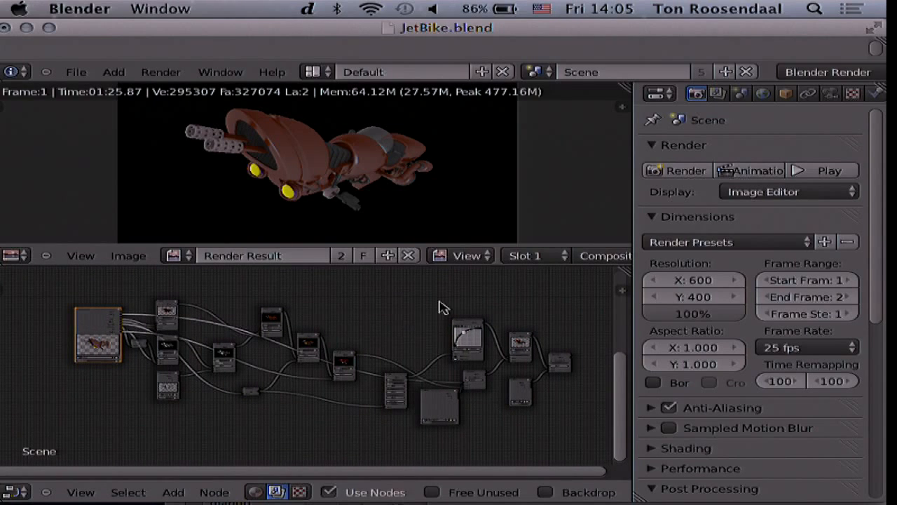
pyautogui.scroll(-8, 792, 225)
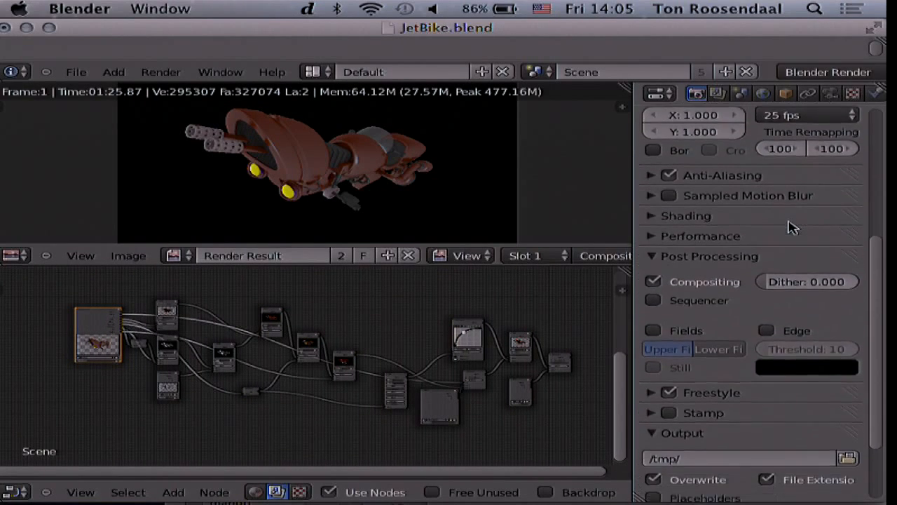
pyautogui.scroll(8, 792, 226)
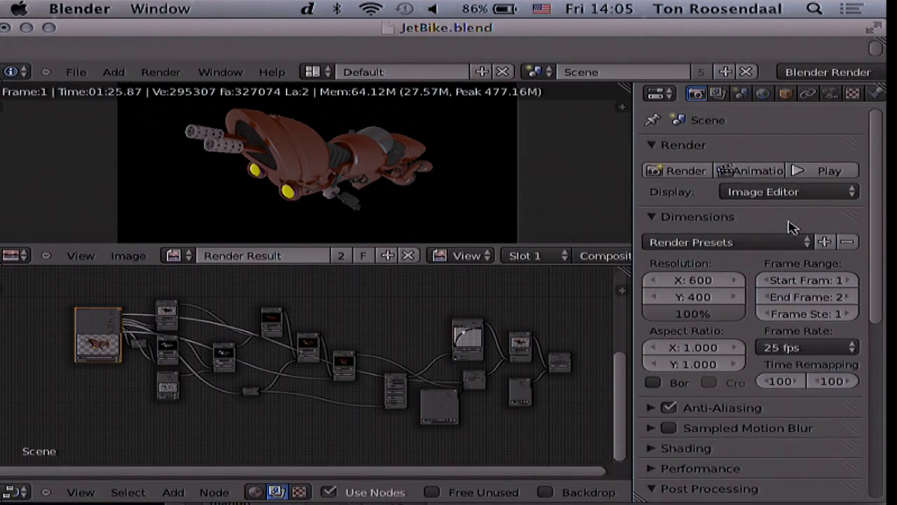
# - Open the render layer settings and examine which passes are enabled for ColourLayer
pyautogui.click(718, 93)
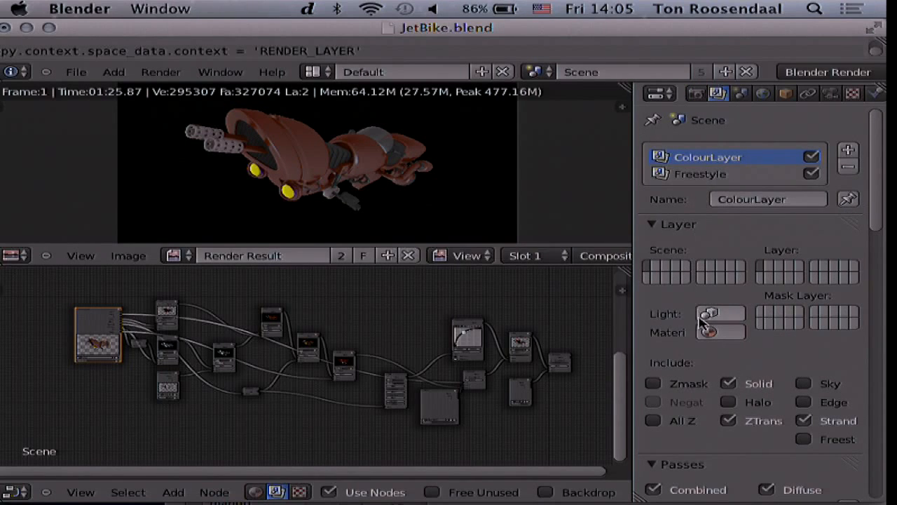
pyautogui.scroll(-8, 701, 320)
pyautogui.scroll(-1, 701, 321)
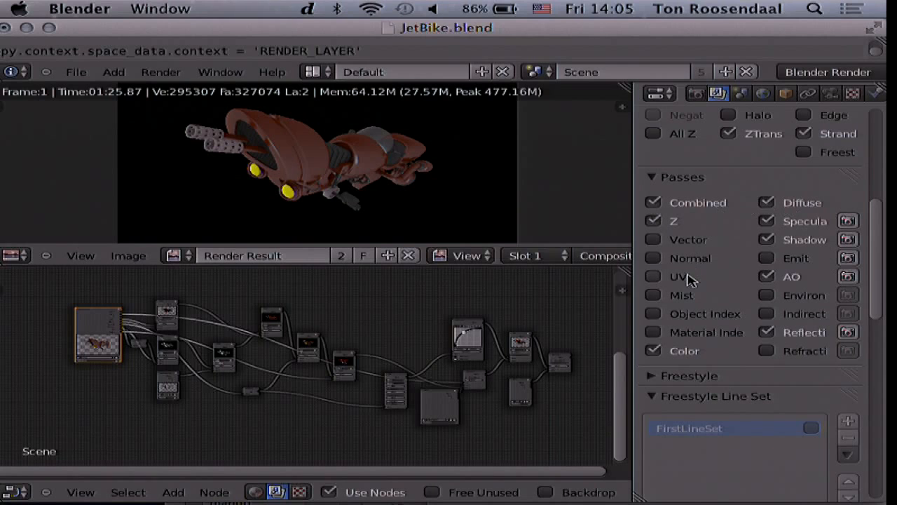
# - Move the ColourLayer Render Layers node slightly up and away from the nodes it feeds in the compositing tree
pyautogui.scroll(5, 159, 356)
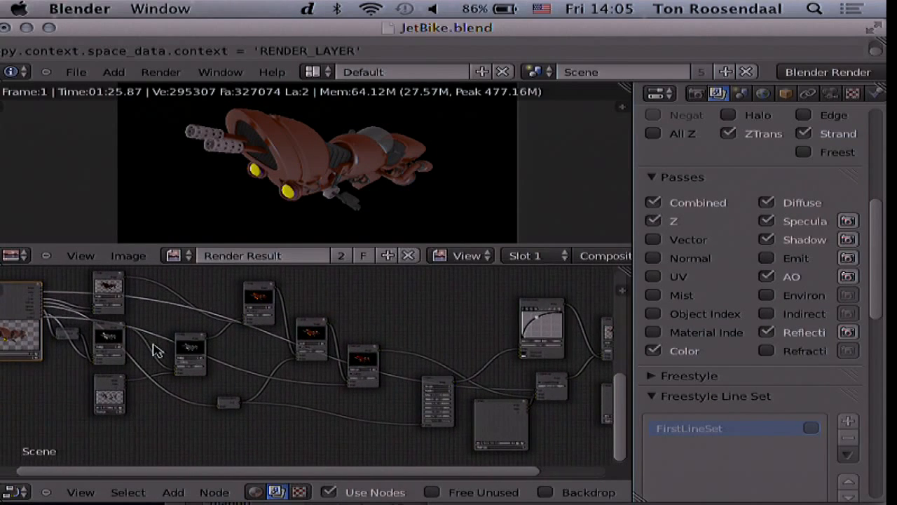
pyautogui.scroll(5, 156, 349)
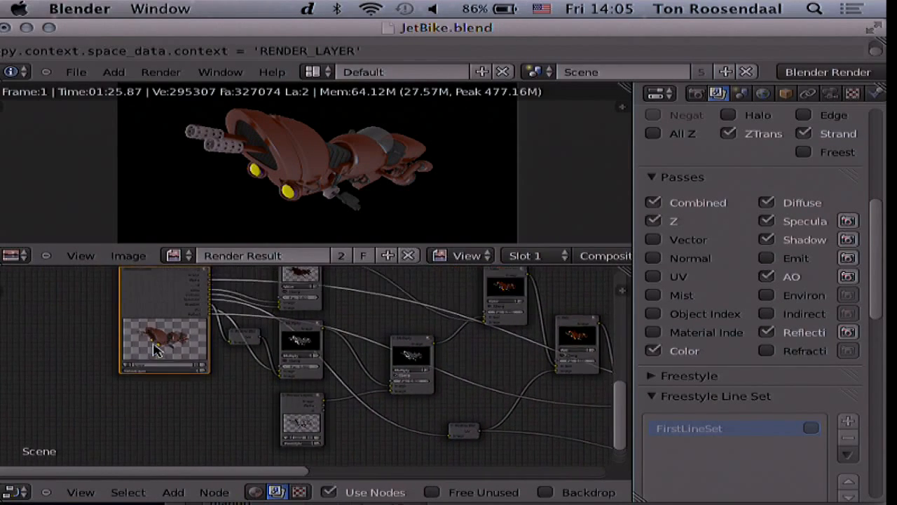
pyautogui.scroll(-1, 156, 350)
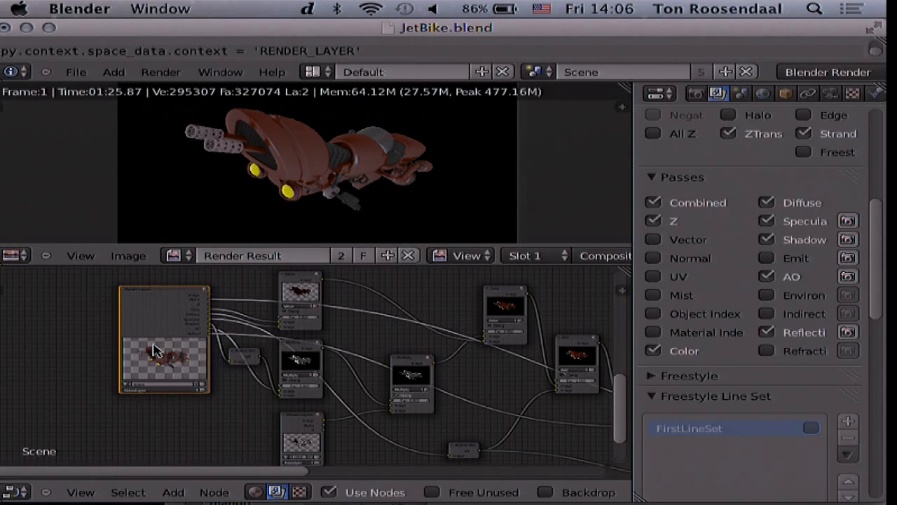
pyautogui.scroll(2, 165, 335)
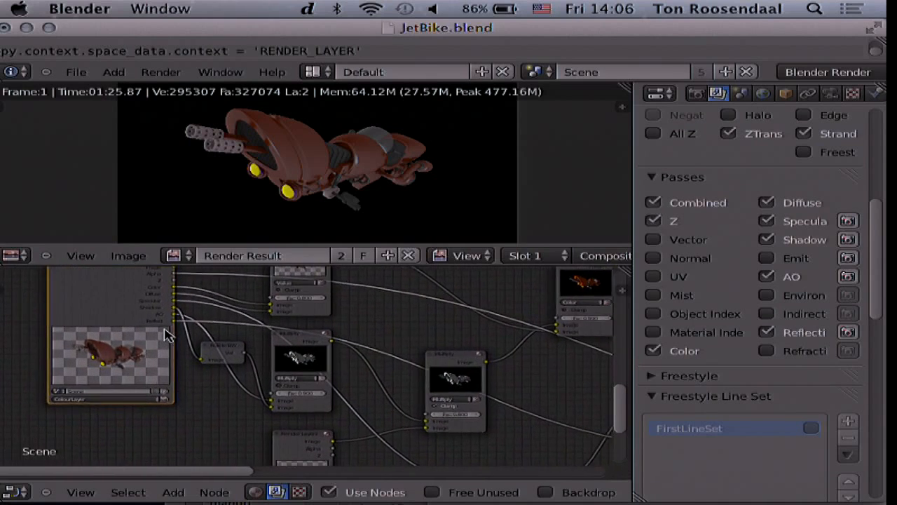
pyautogui.scroll(3, 166, 333)
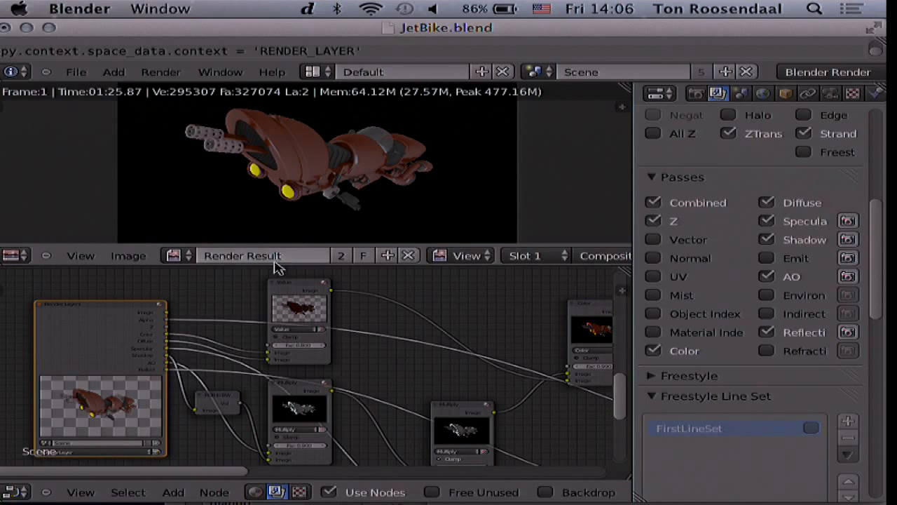
pyautogui.click(82, 344)
pyautogui.moveTo(82, 345); pyautogui.dragTo(68, 325)
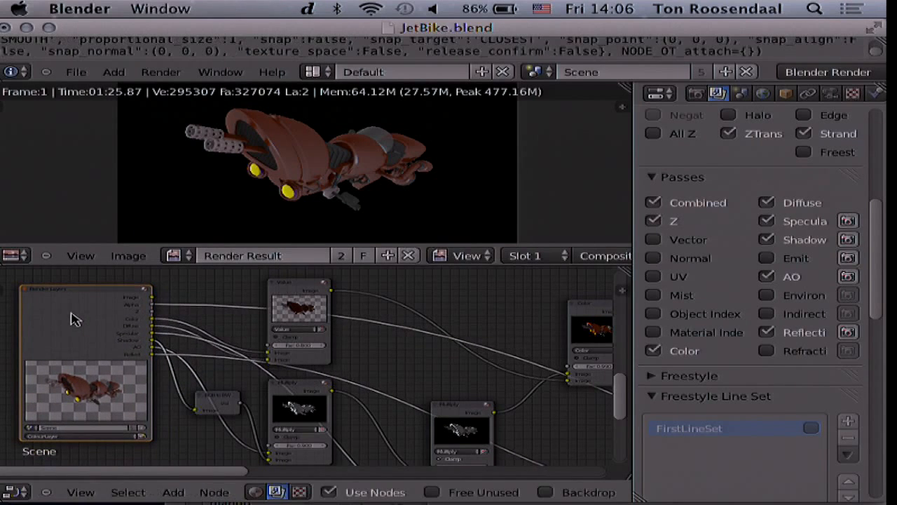
# - Display the ColourLayer of the Render Result in the image editor
pyautogui.click(583, 256)
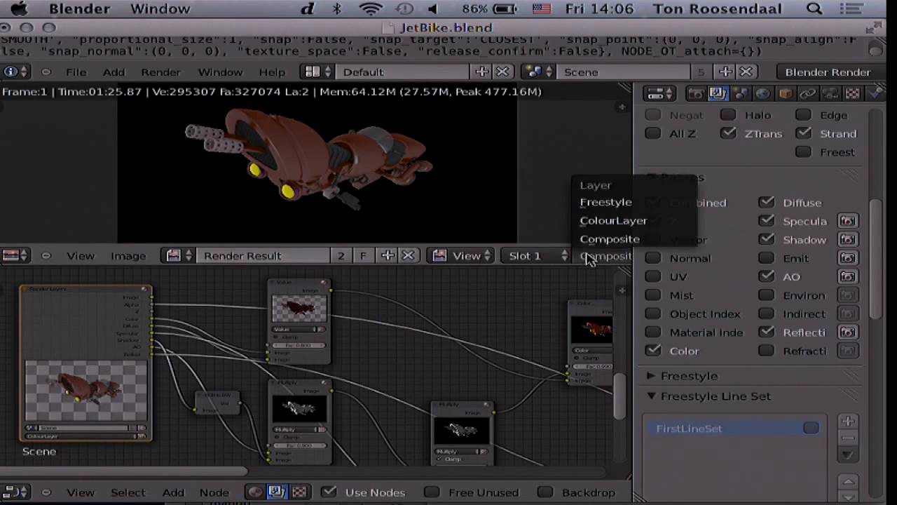
pyautogui.click(594, 221)
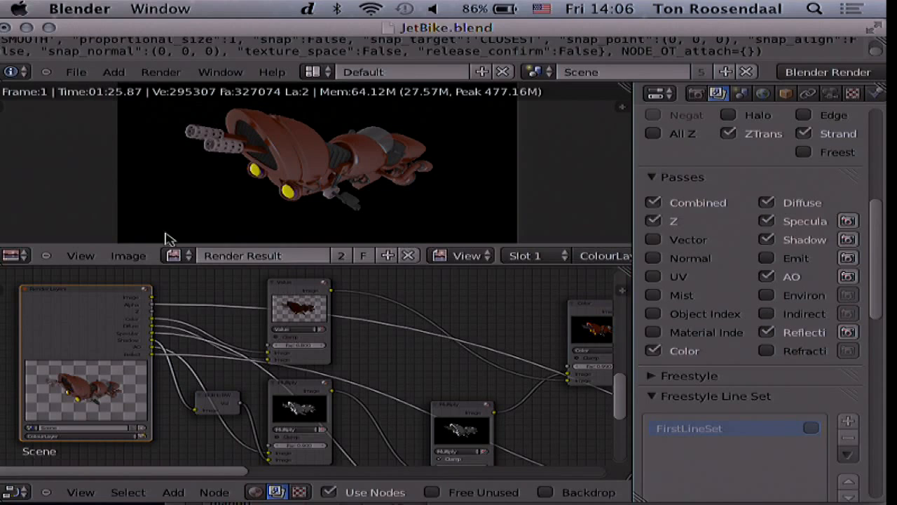
# - Locate the Composite node far above the compositing tree and move it toward the tree's output end
pyautogui.hscroll(6, 196, 338)
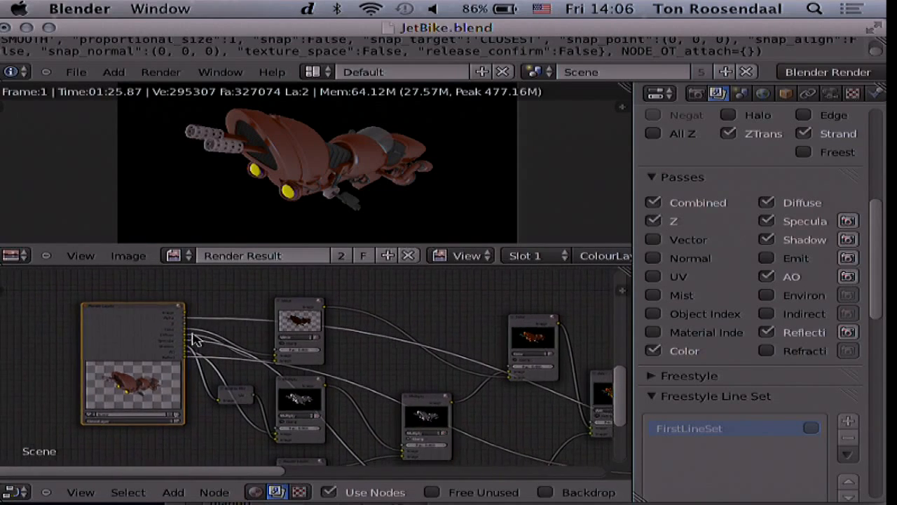
pyautogui.scroll(-5, 196, 339)
pyautogui.hscroll(5, 196, 339)
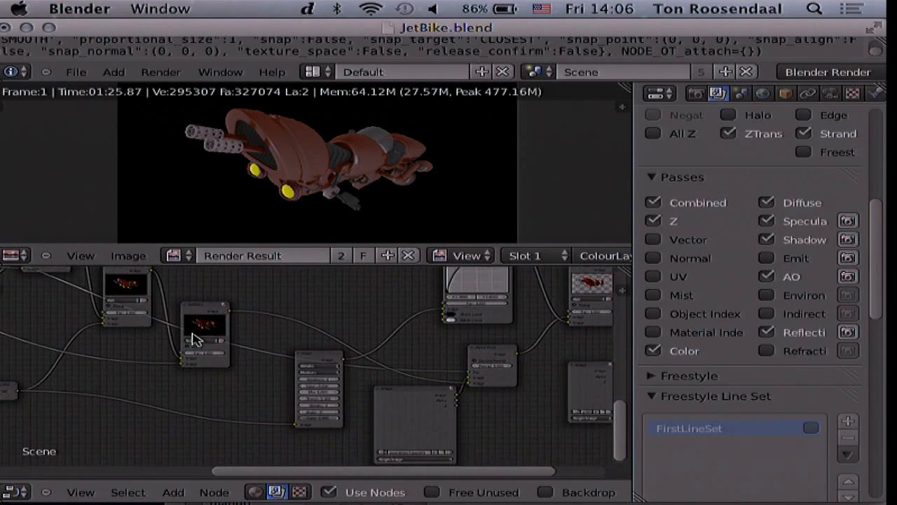
pyautogui.scroll(6, 197, 339)
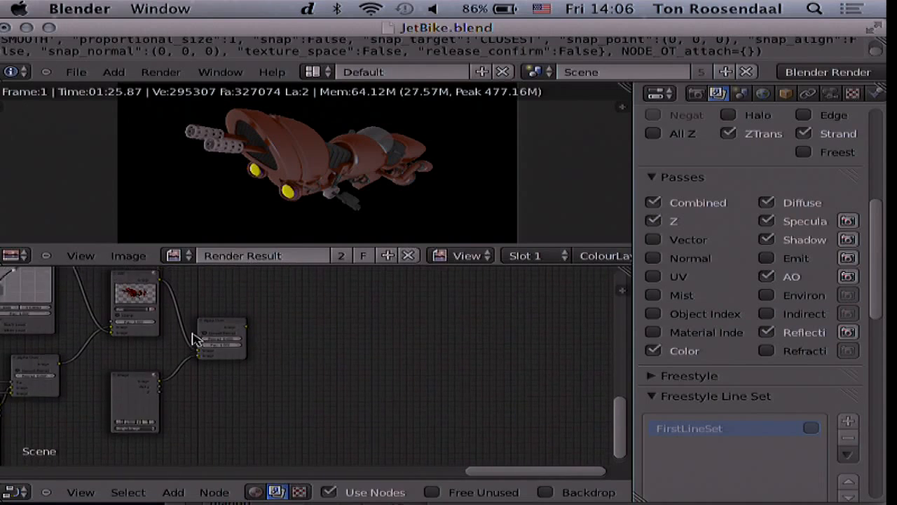
pyautogui.hscroll(-6, 196, 338)
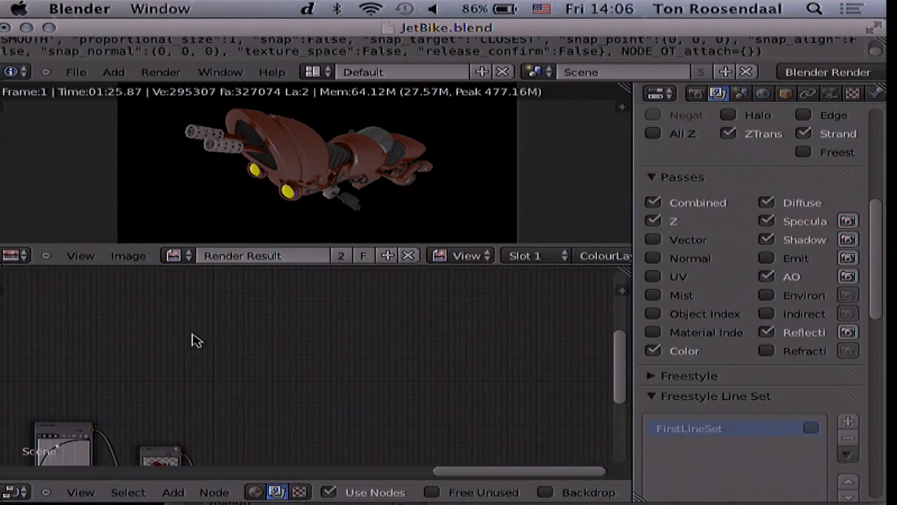
pyautogui.scroll(4, 197, 339)
pyautogui.scroll(-4, 196, 340)
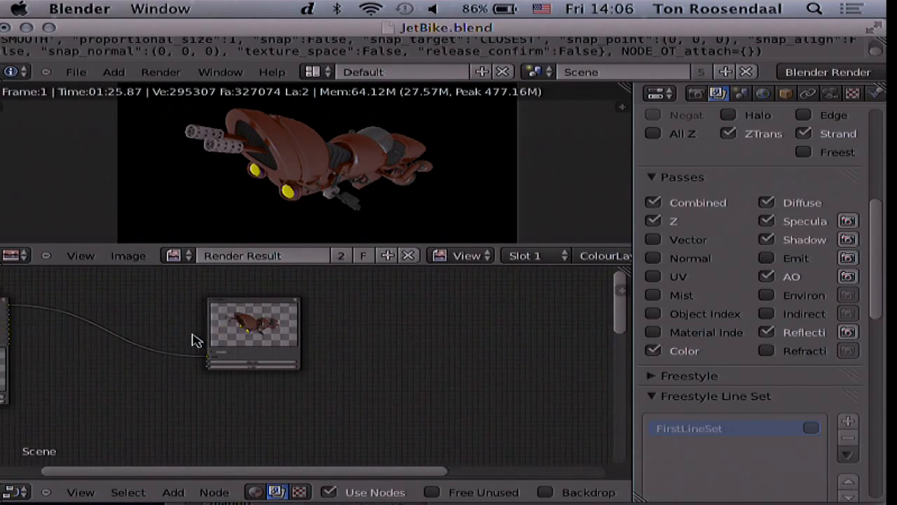
pyautogui.hscroll(-3, 197, 340)
pyautogui.moveTo(288, 315); pyautogui.dragTo(587, 403, button='right')
pyautogui.click(587, 403)
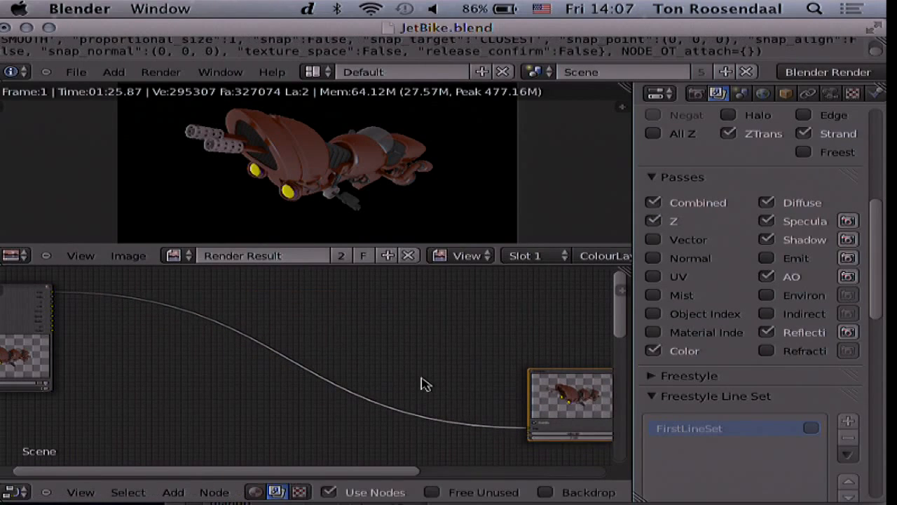
# - Bring the Composite node further along the tree and place it just above the final Alpha Over node
pyautogui.scroll(-8, 422, 383)
pyautogui.scroll(2, 422, 383)
pyautogui.hscroll(5, 422, 383)
pyautogui.hscroll(5, 422, 384)
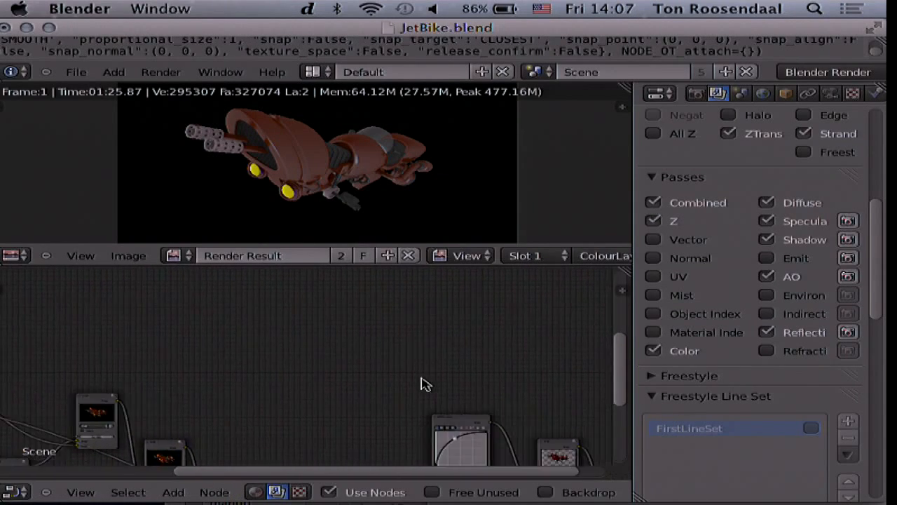
pyautogui.scroll(4, 417, 385)
pyautogui.moveTo(258, 348); pyautogui.dragTo(595, 391, button='right')
pyautogui.scroll(-5, 468, 377)
pyautogui.scroll(-3, 465, 376)
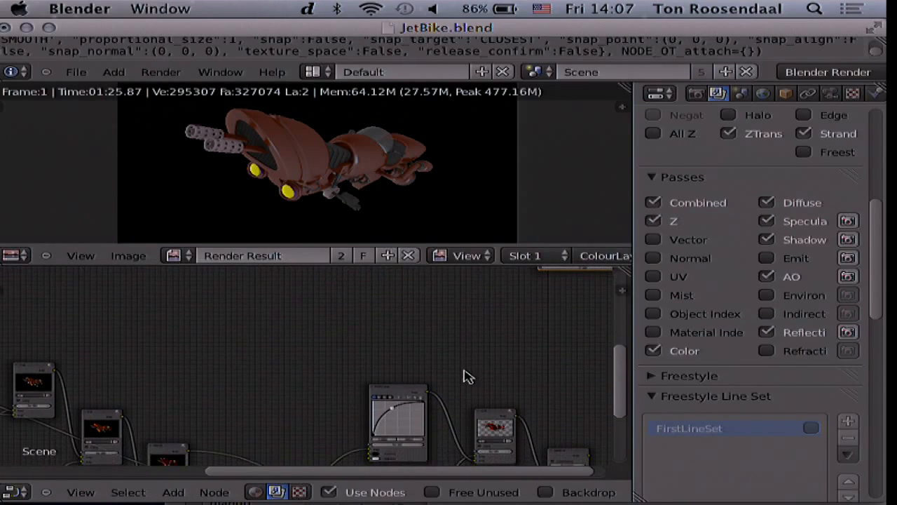
pyautogui.hscroll(1, 483, 348)
pyautogui.hscroll(3, 482, 347)
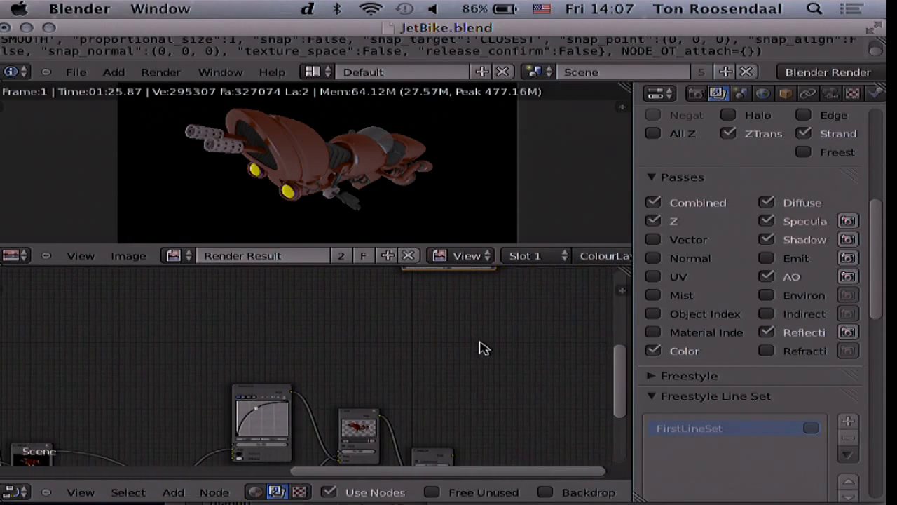
pyautogui.scroll(4, 481, 346)
pyautogui.moveTo(480, 346); pyautogui.dragTo(541, 403, button='right')
pyautogui.click(541, 403)
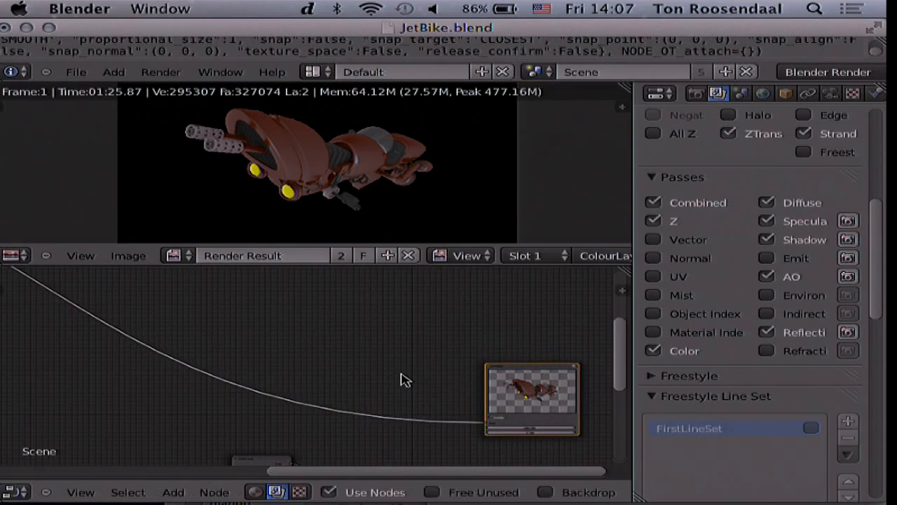
# - Link the image output of the final Alpha Over node to the Composite node's image input
pyautogui.scroll(-5, 404, 376)
pyautogui.scroll(2, 404, 378)
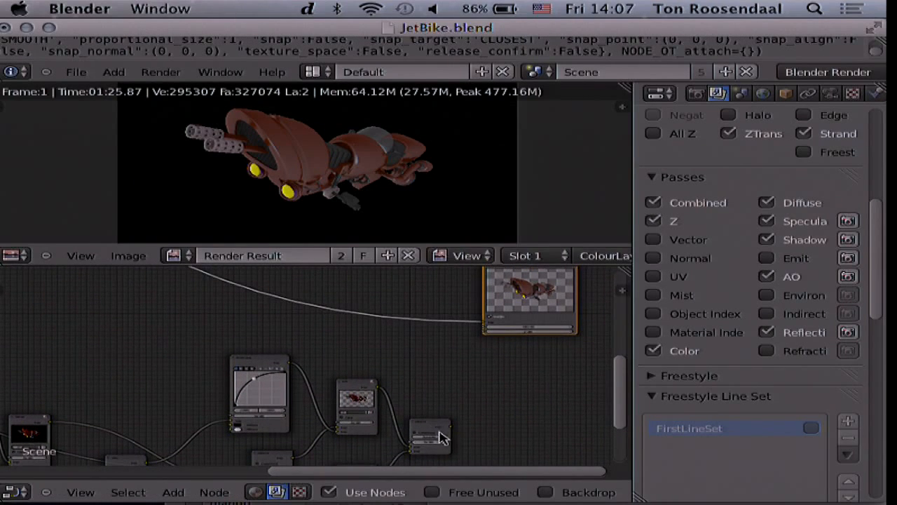
pyautogui.moveTo(452, 425); pyautogui.dragTo(482, 322)
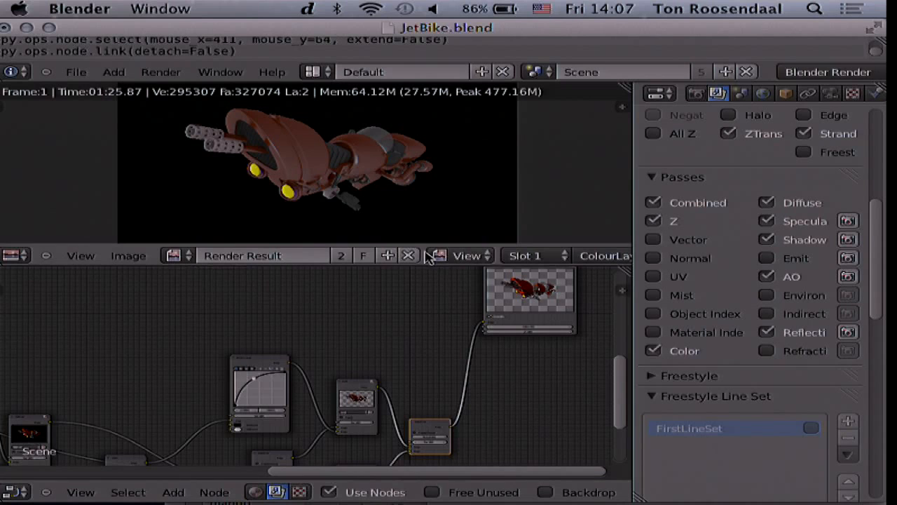
# - Enlarge the image editor and set the displayed Render Result layer to Composite
pyautogui.moveTo(422, 266); pyautogui.dragTo(420, 337)
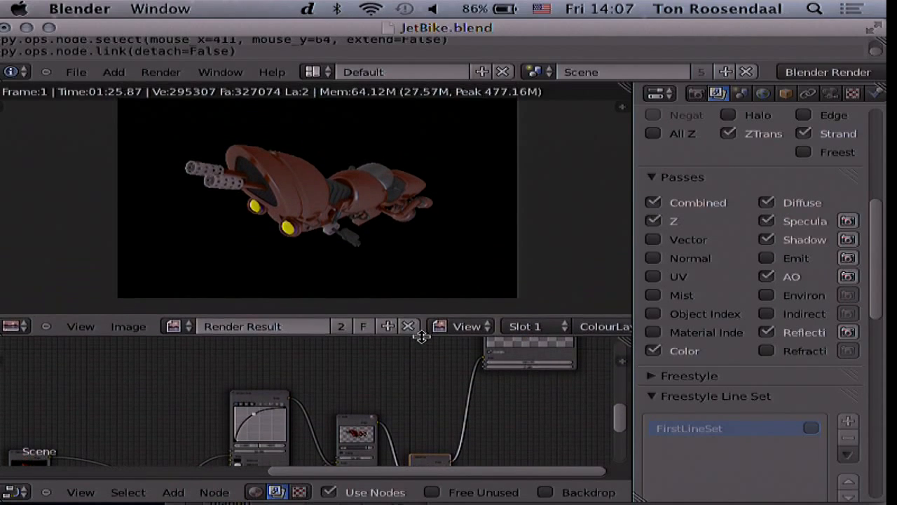
pyautogui.click(598, 327)
pyautogui.click(600, 310)
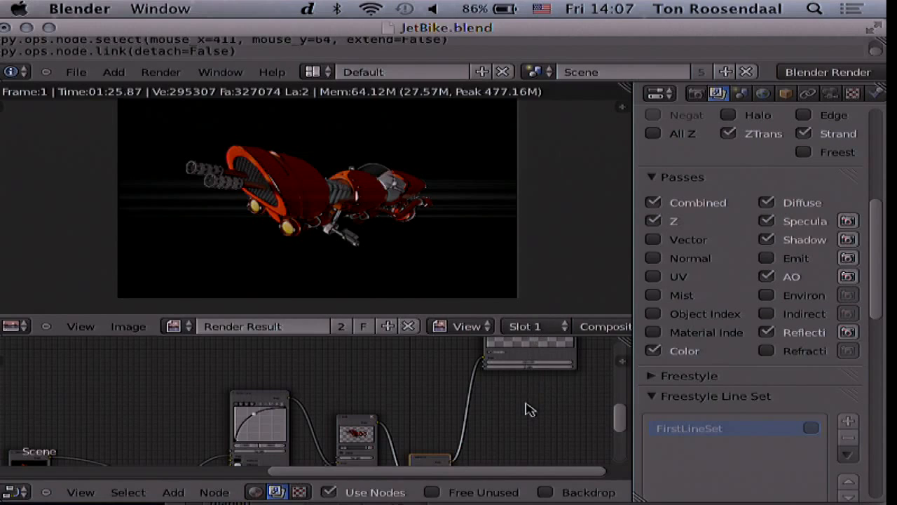
pyautogui.press('Home')
pyautogui.scroll(5, 529, 410)
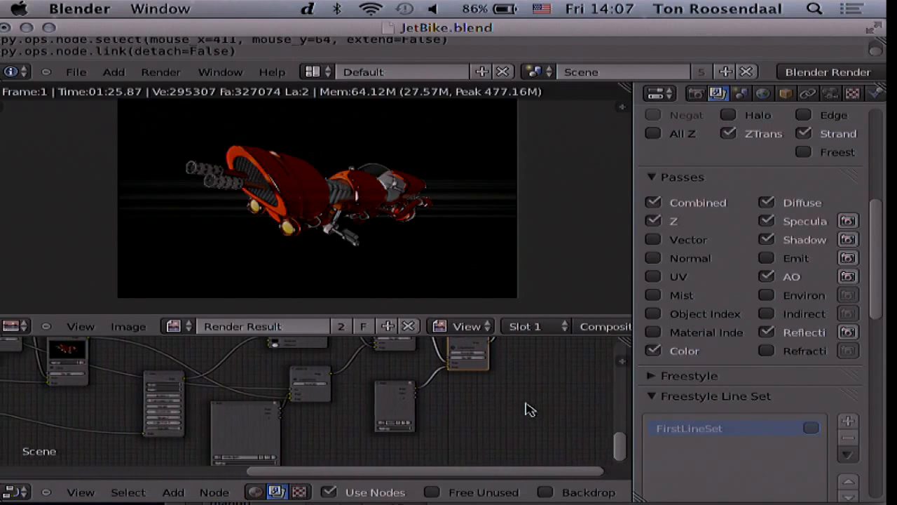
pyautogui.scroll(2, 526, 410)
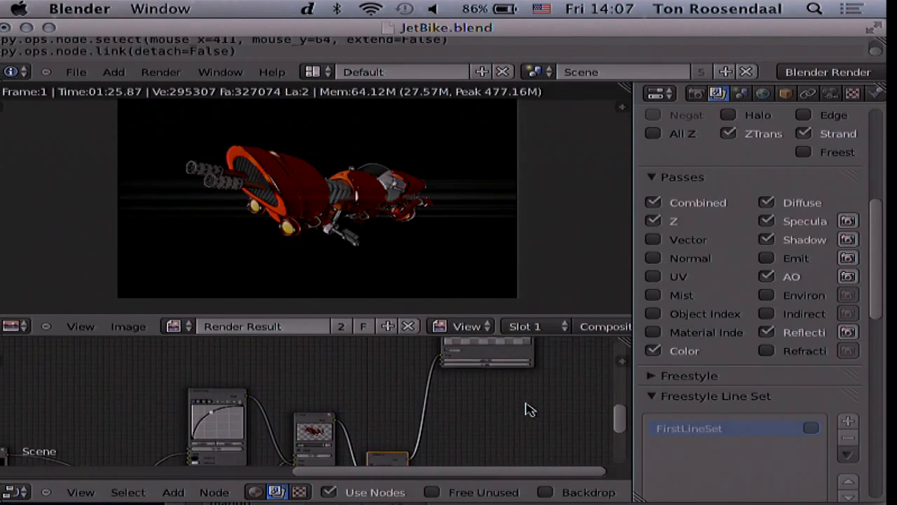
pyautogui.scroll(2, 510, 367)
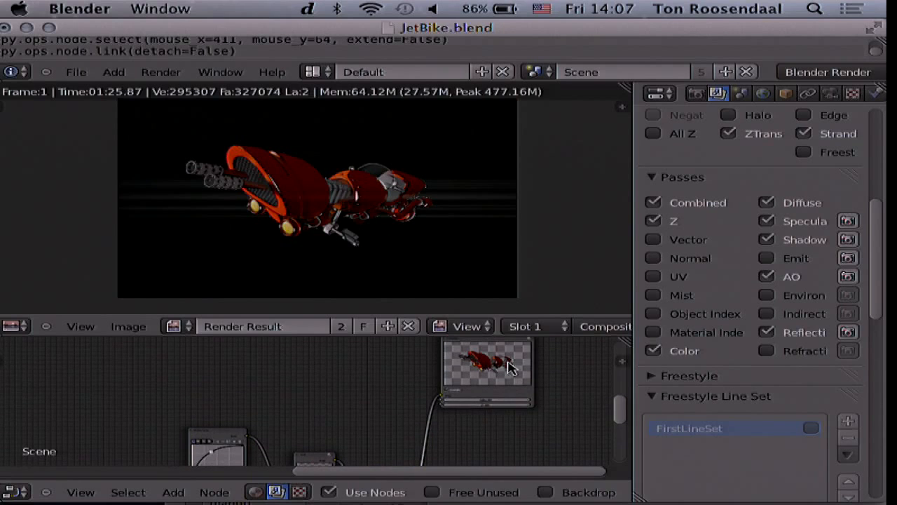
# - Set the image editor to display the composite's color and alpha channels
pyautogui.scroll(-3, 476, 328)
pyautogui.scroll(-4, 476, 330)
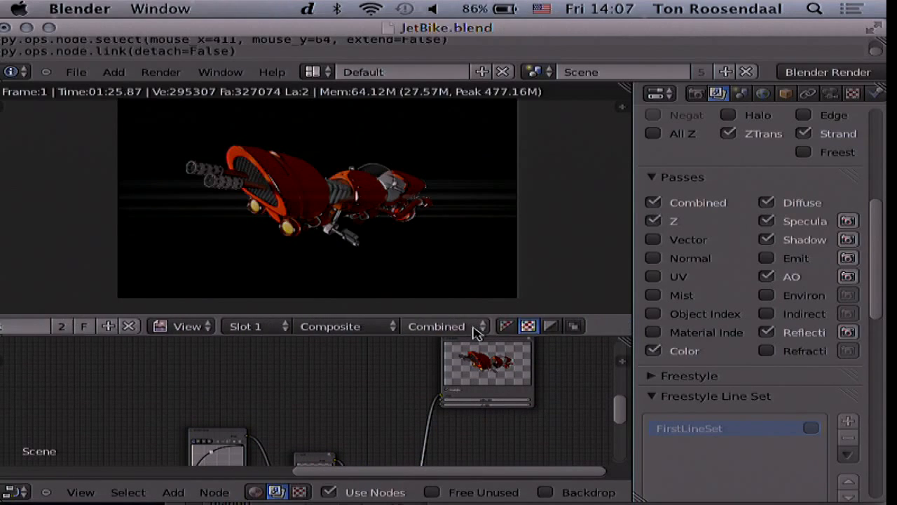
pyautogui.click(480, 326)
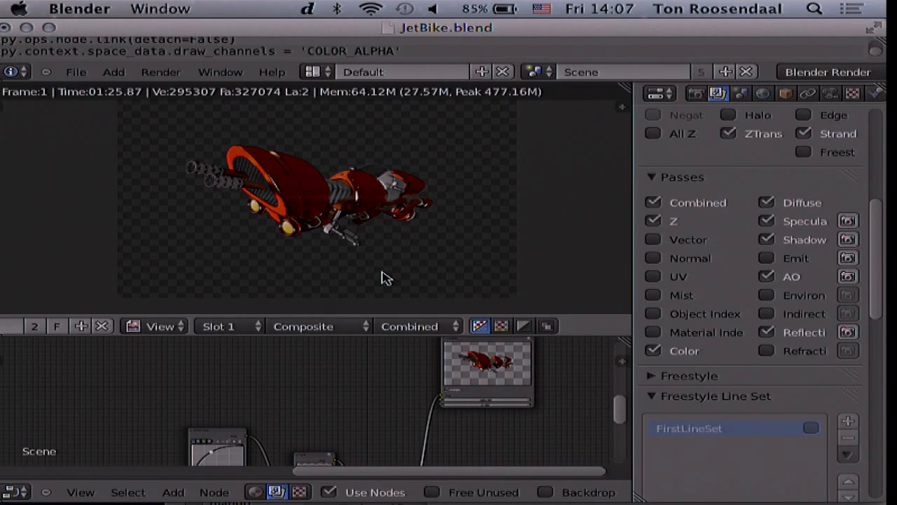
# - Move the topmost mix node after the Render Layers node further along the tree, and enlarge the node editor area
pyautogui.scroll(-4, 346, 379)
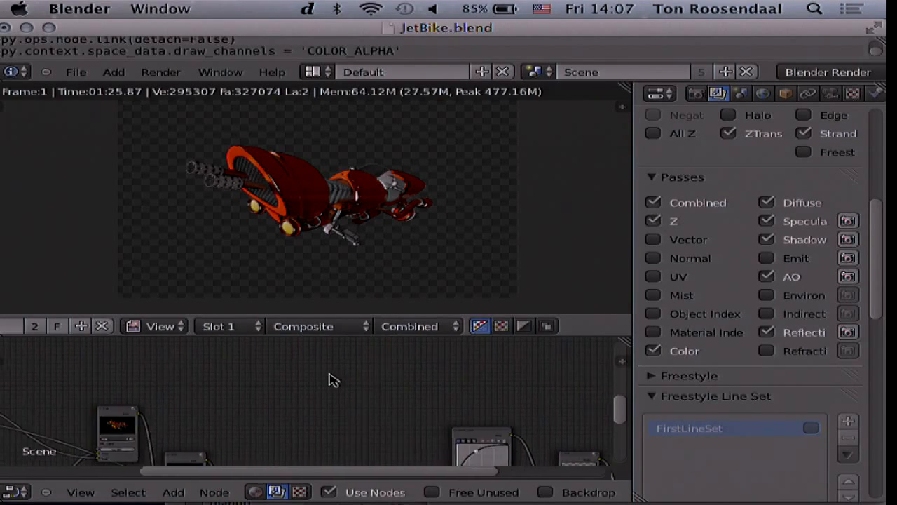
pyautogui.hscroll(-3, 333, 379)
pyautogui.scroll(-4, 333, 379)
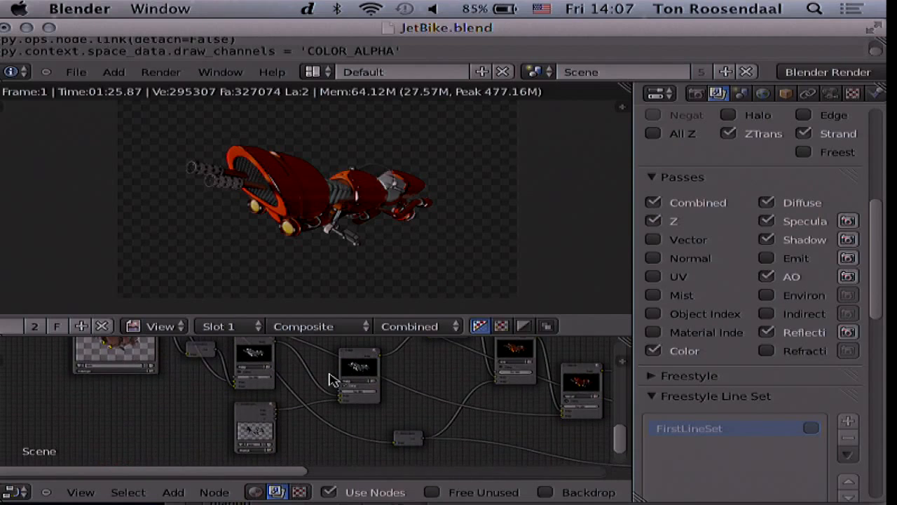
pyautogui.scroll(4, 334, 379)
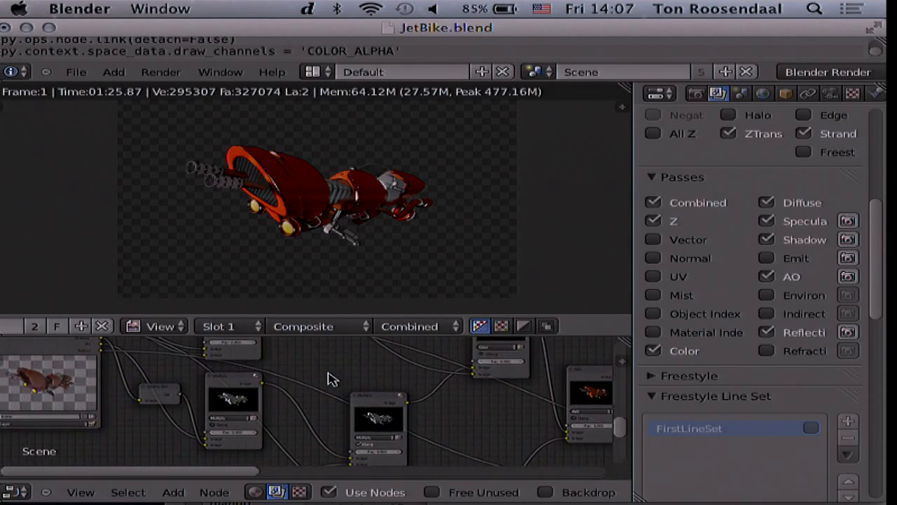
pyautogui.scroll(3, 332, 378)
pyautogui.hscroll(-3, 331, 375)
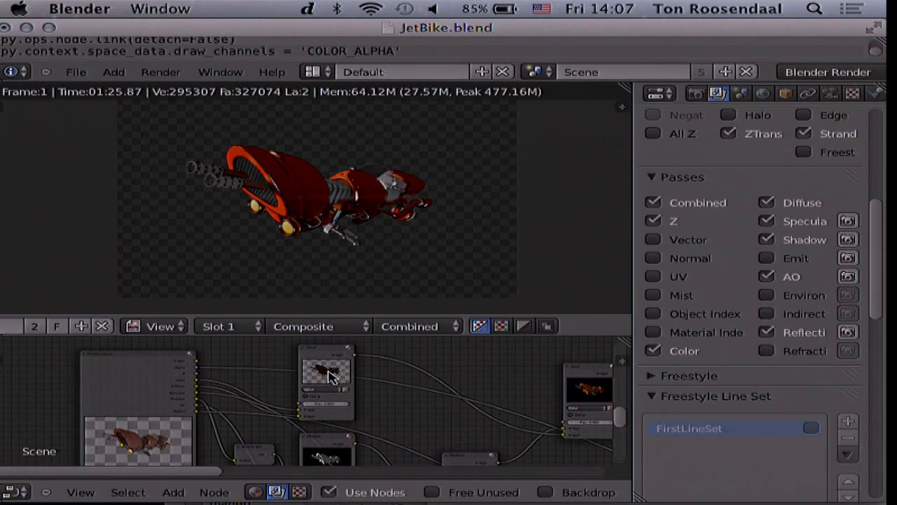
pyautogui.click(339, 366)
pyautogui.moveTo(339, 367); pyautogui.dragTo(417, 367)
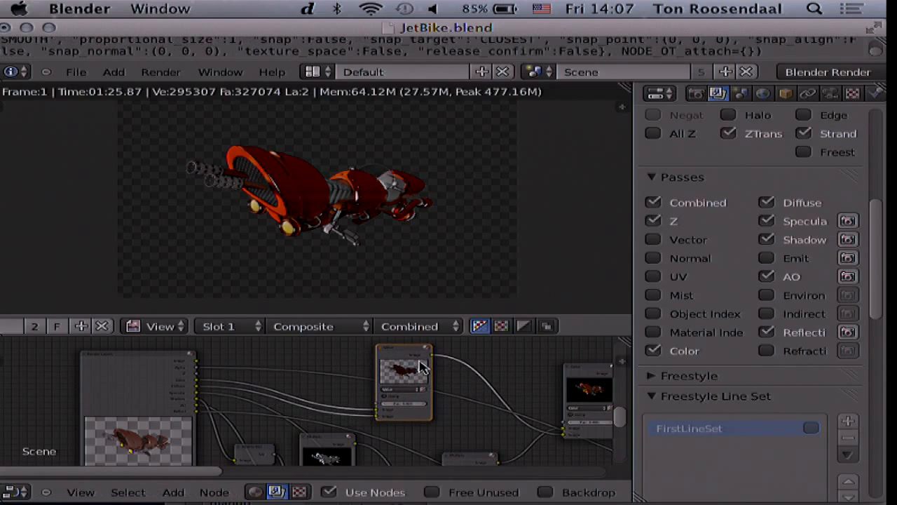
pyautogui.moveTo(356, 335); pyautogui.dragTo(359, 303)
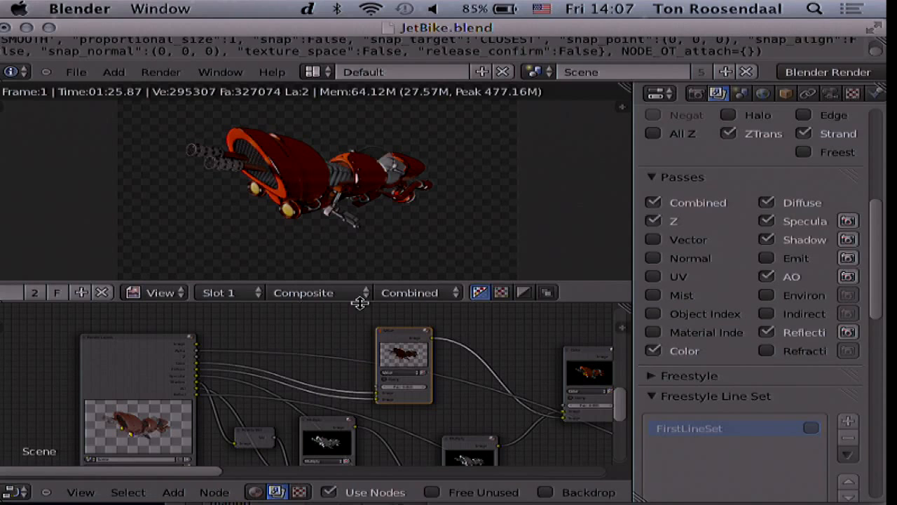
# - Select the first Multiply node after the Render Layers node and trace the compositing tree through to the Composite node
pyautogui.scroll(-3, 304, 330)
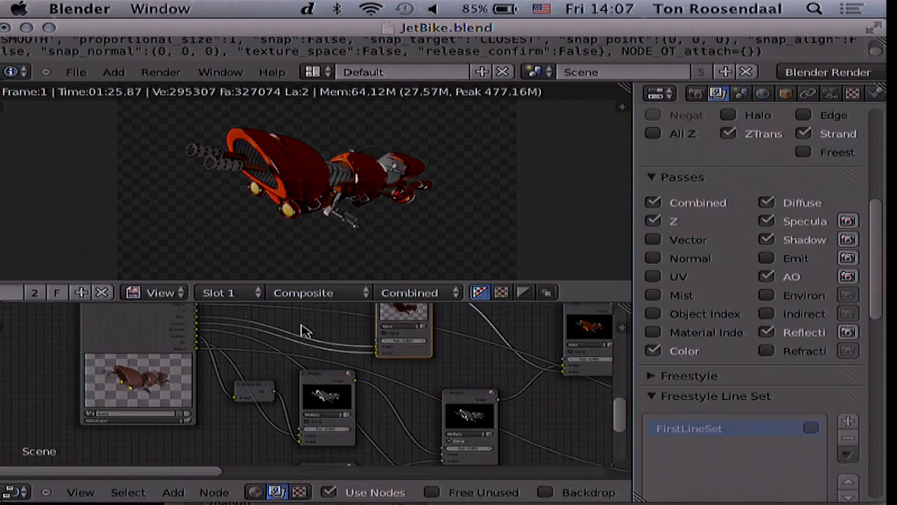
pyautogui.click(314, 370)
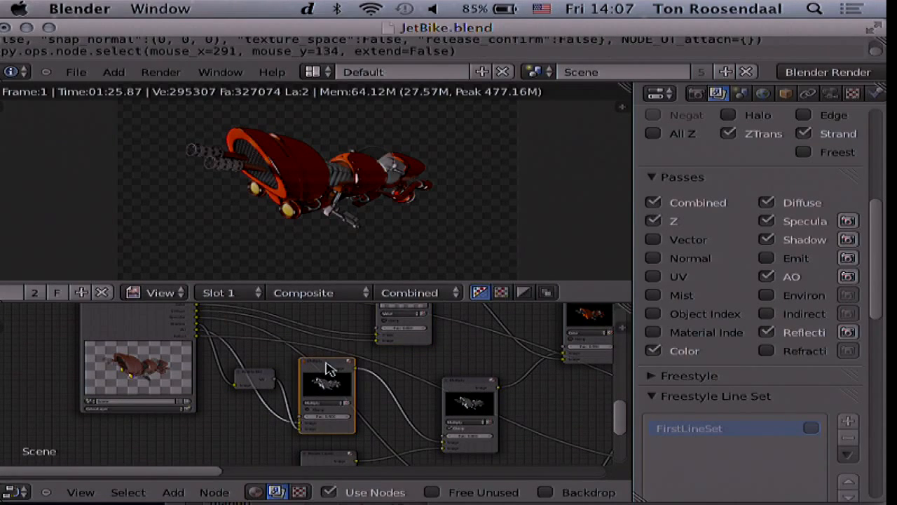
pyautogui.scroll(-4, 330, 370)
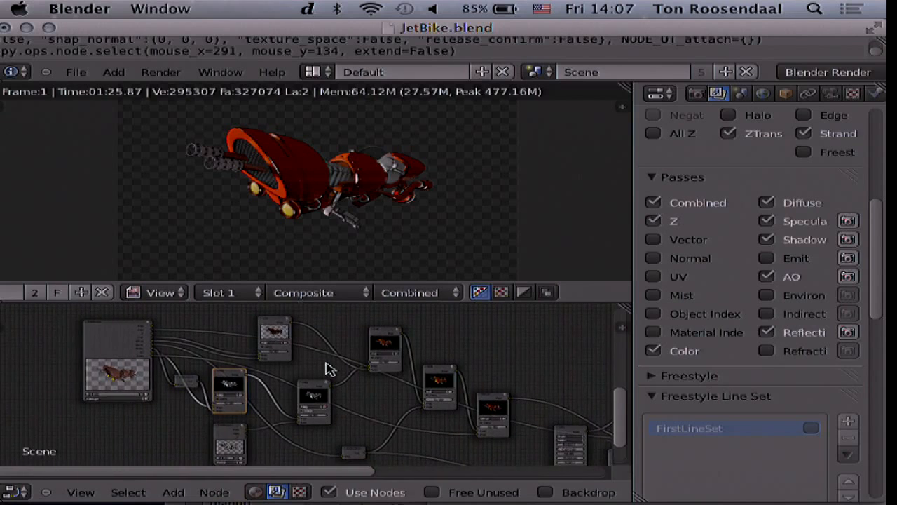
pyautogui.keyDown('ctrl'); pyautogui.scroll(-8, 330, 369); pyautogui.keyUp('ctrl')
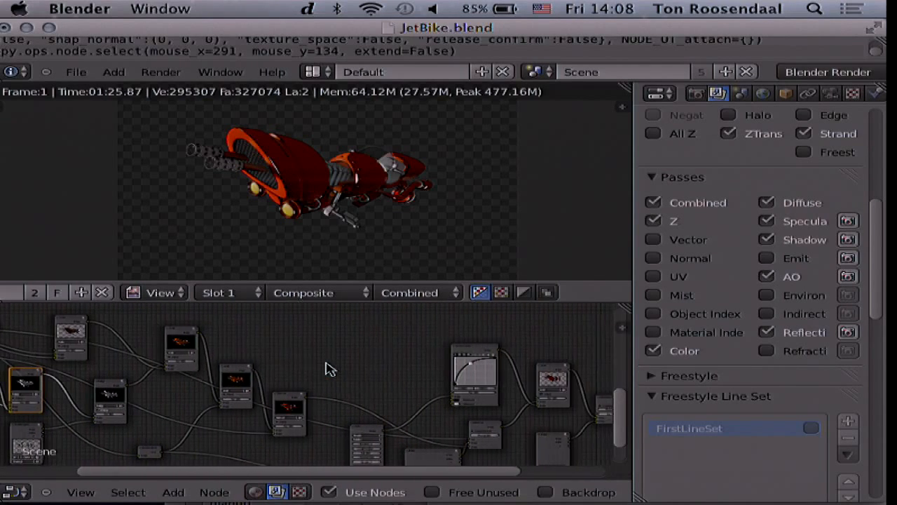
pyautogui.keyDown('ctrl'); pyautogui.scroll(-5, 329, 369); pyautogui.keyUp('ctrl')
pyautogui.keyDown('ctrl'); pyautogui.scroll(-4, 578, 344); pyautogui.keyUp('ctrl')
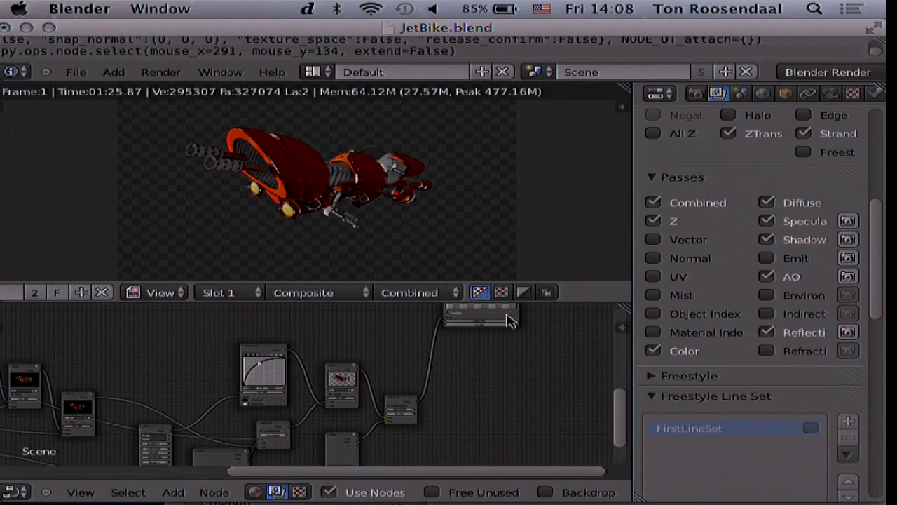
pyautogui.keyDown('ctrl'); pyautogui.scroll(10, 437, 341); pyautogui.keyUp('ctrl')
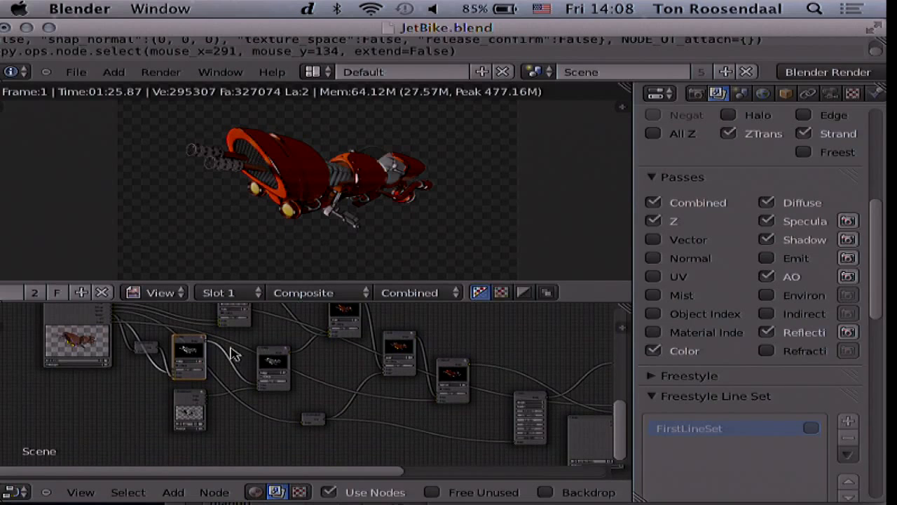
# - Try to preview the first Multiply node's output by attaching a Viewer node to it
pyautogui.moveTo(211, 348); pyautogui.dragTo(527, 326)
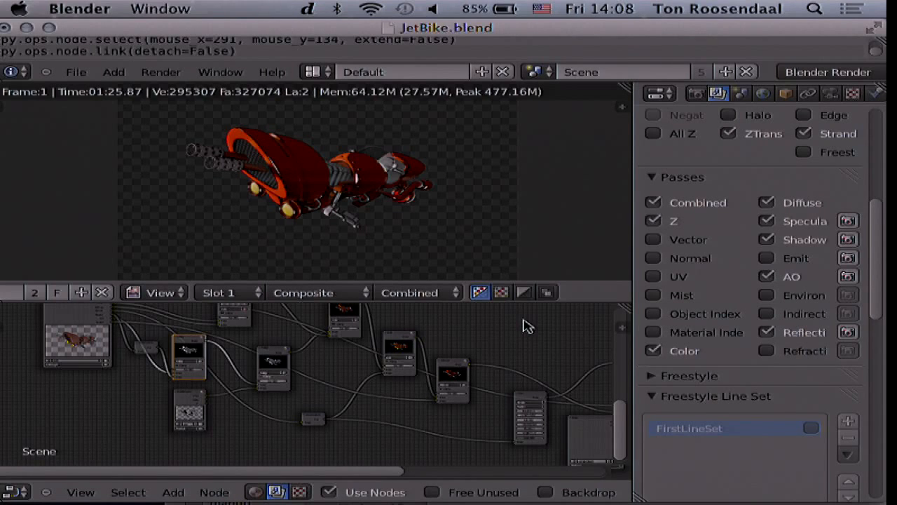
pyautogui.keyDown('shift'); pyautogui.click(188, 361); pyautogui.keyUp('shift')
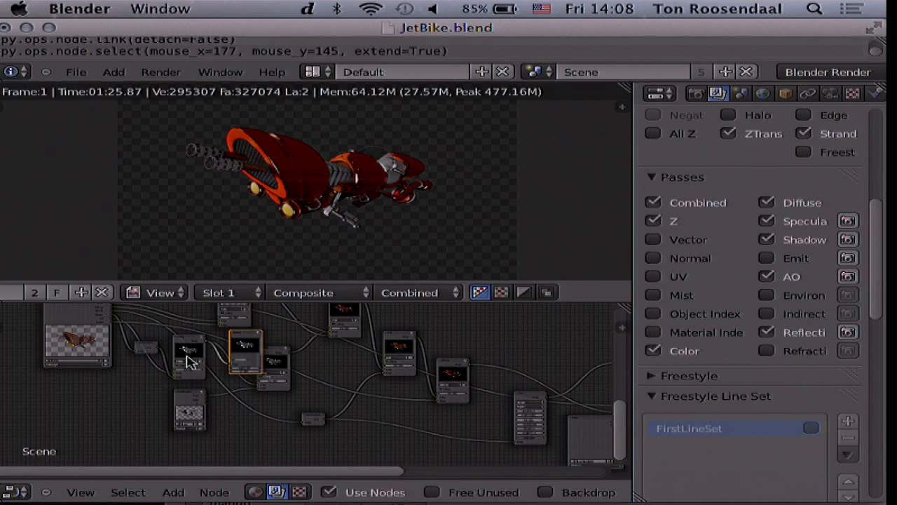
pyautogui.press('x')
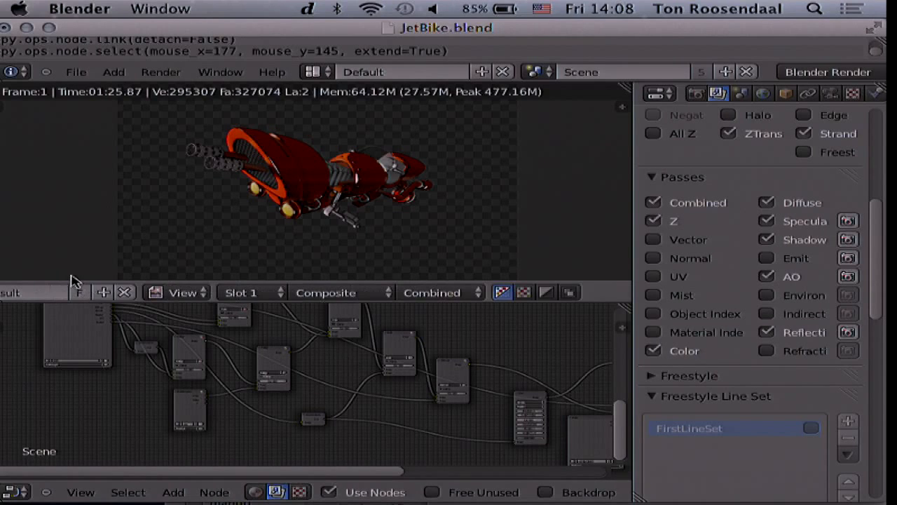
# - Look through the images available to the image editor for the Viewer Node
pyautogui.click(172, 294)
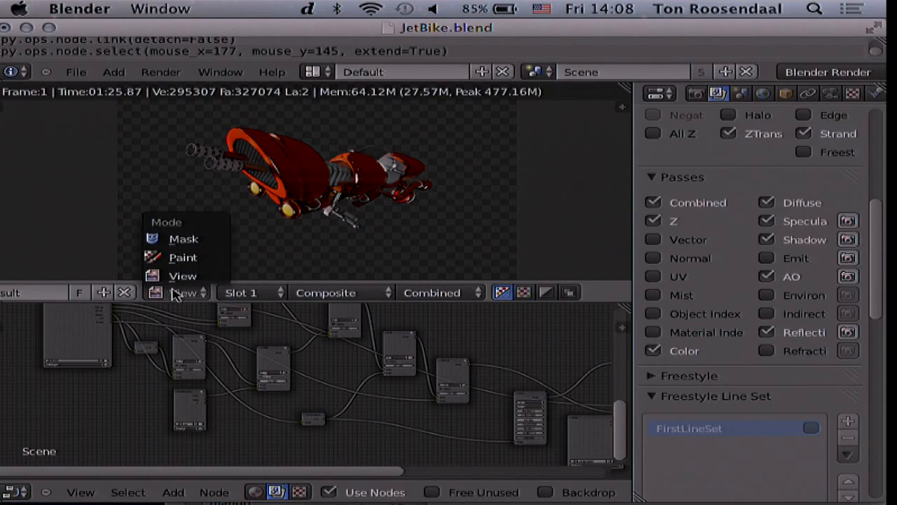
pyautogui.scroll(5, 104, 289)
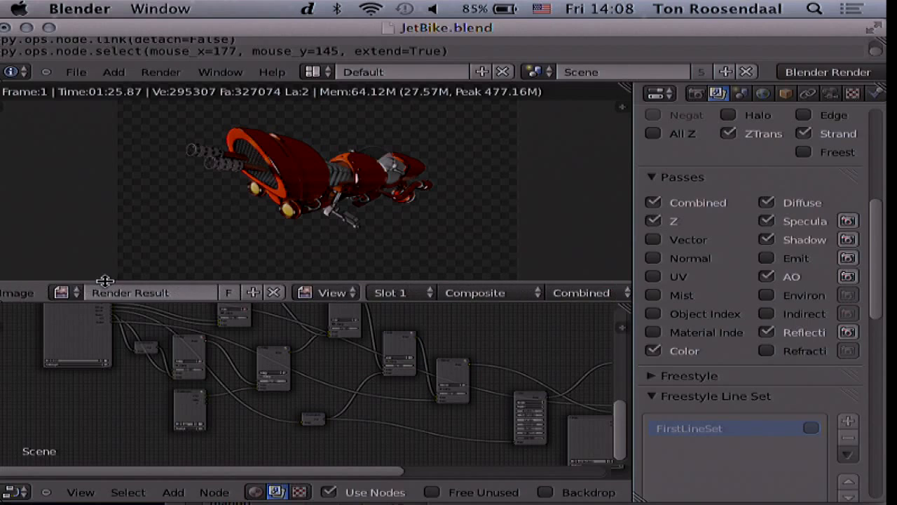
pyautogui.click(67, 293)
pyautogui.press('Down')
pyautogui.press('Down')
pyautogui.press('Down')
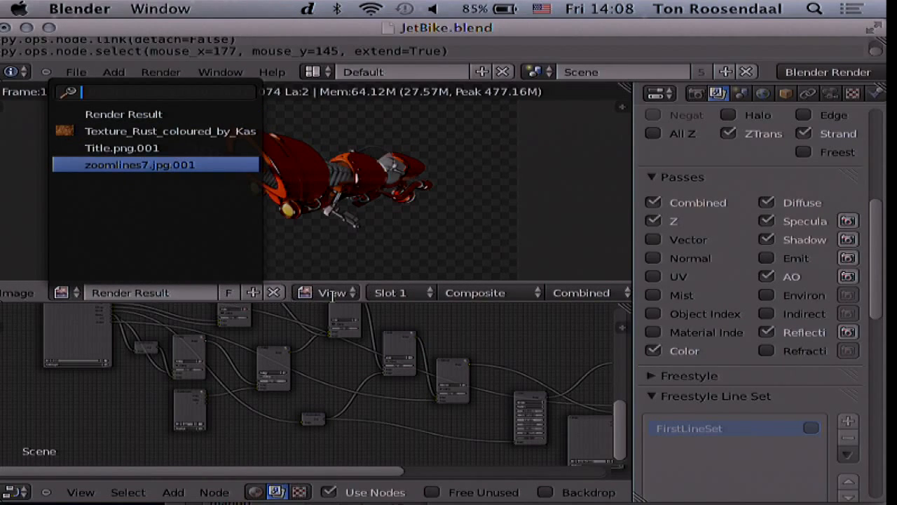
pyautogui.click(71, 293)
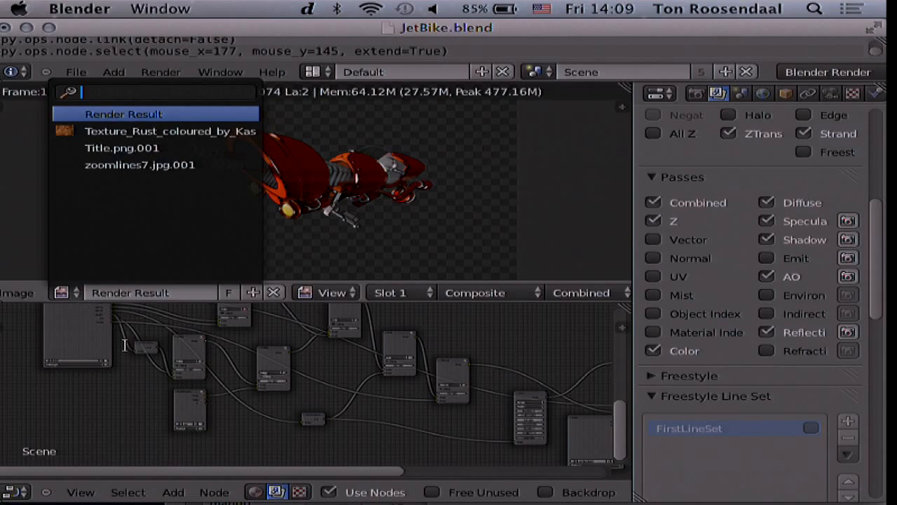
pyautogui.click(236, 365)
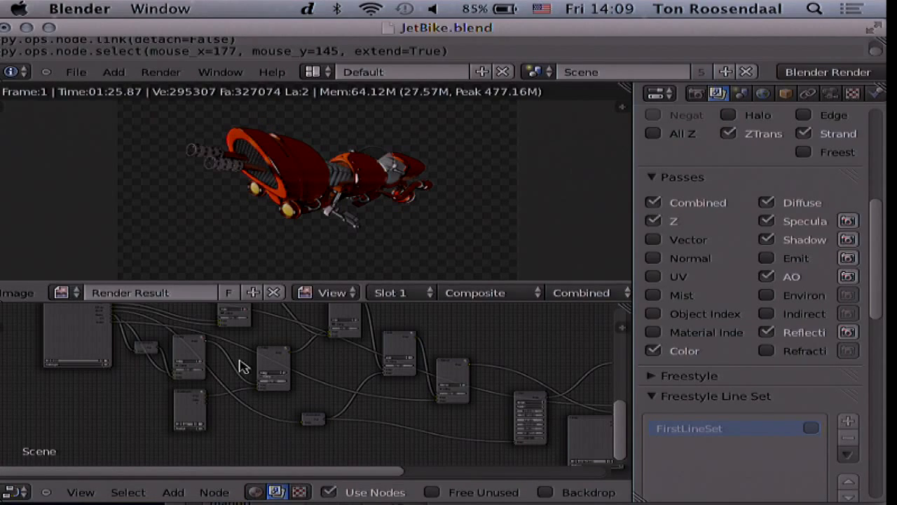
# - Attach a Viewer node to the first Multiply node and show the Viewer Node image in the image editor
pyautogui.hscroll(10, 239, 364)
pyautogui.scroll(5, 238, 365)
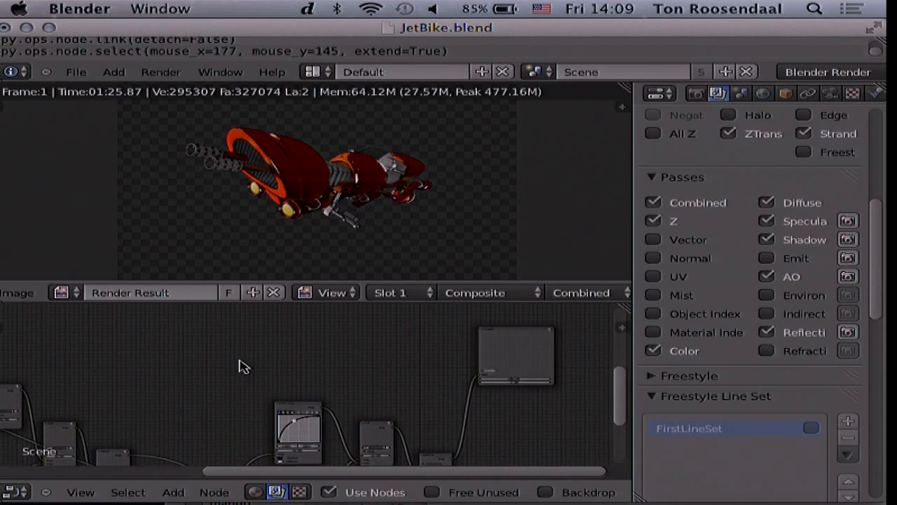
pyautogui.hscroll(-10, 238, 365)
pyautogui.scroll(-5, 239, 364)
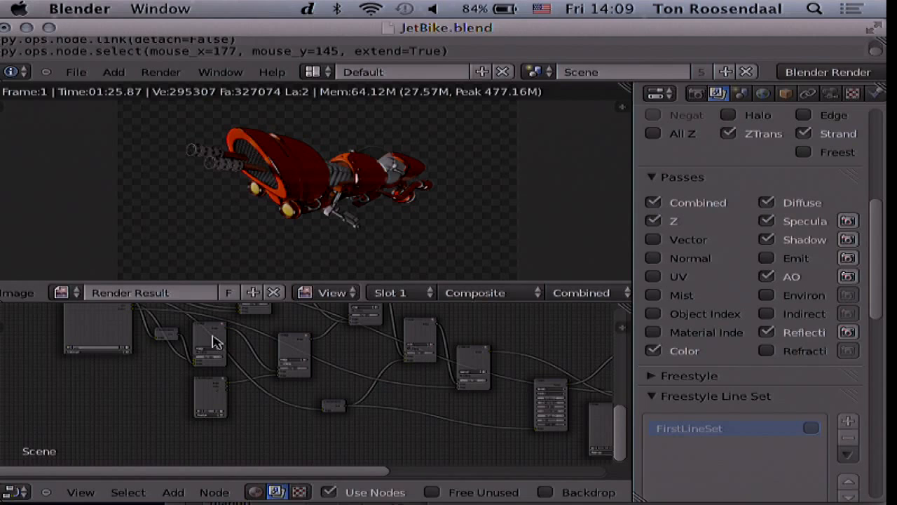
pyautogui.keyDown('shift'); pyautogui.rightClick(249, 333); pyautogui.keyUp('shift')
pyautogui.click(64, 293)
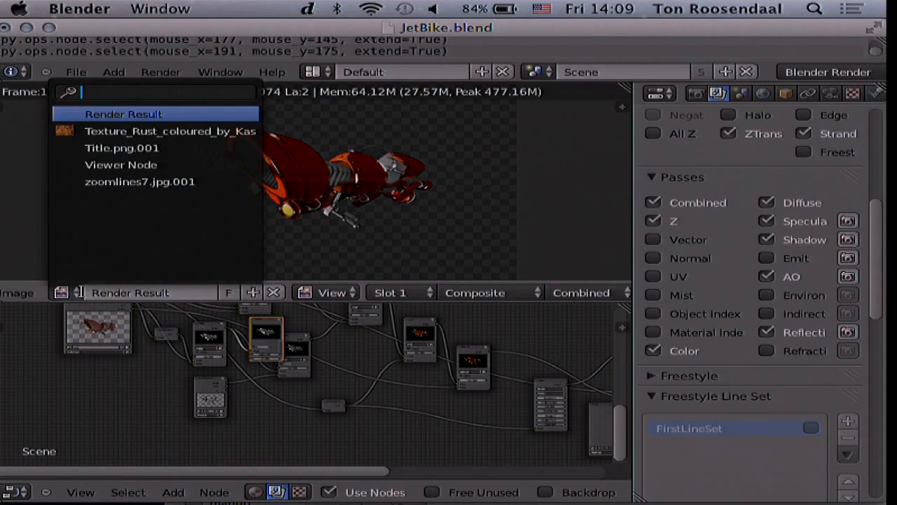
pyautogui.click(116, 165)
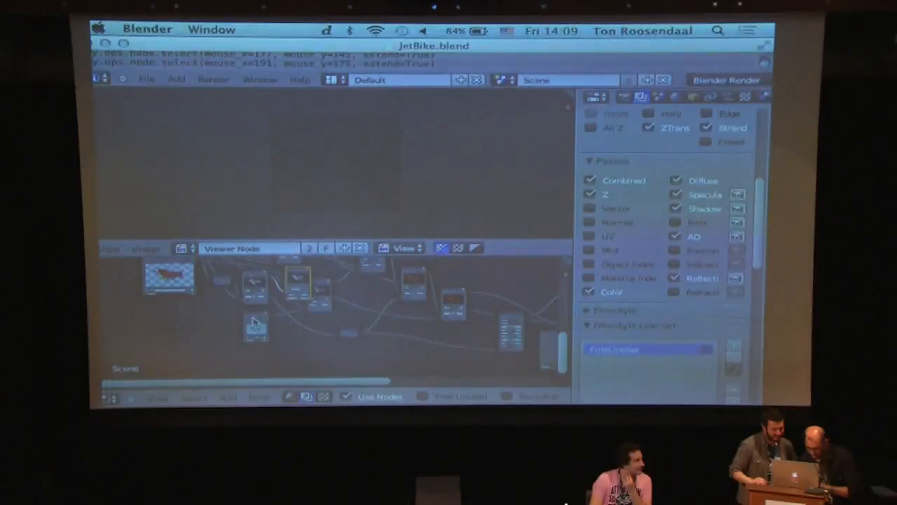
# - Preview the line-set Render Layers node, the later tree nodes and the first Multiply node in the viewer, checking color-only and color-and-alpha display
pyautogui.click(256, 324)
pyautogui.click(460, 249)
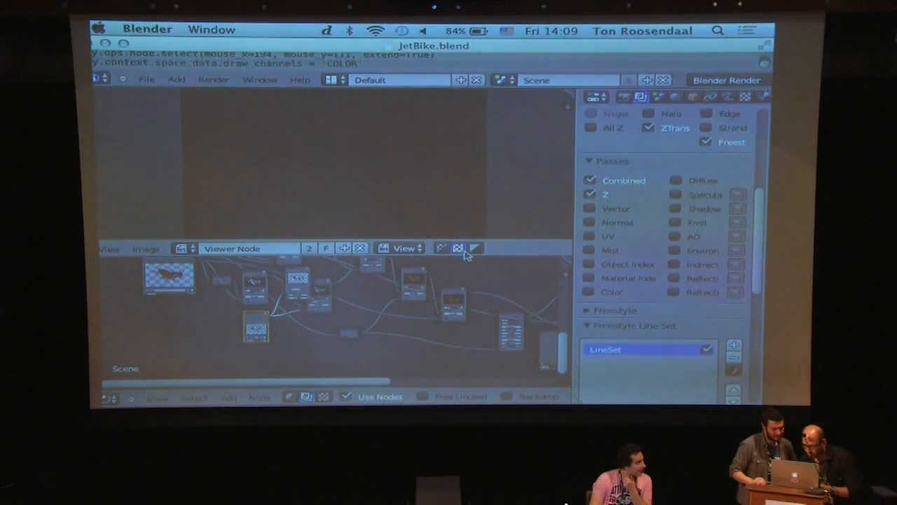
pyautogui.keyDown('ctrl'); pyautogui.keyDown('shift'); pyautogui.click(446, 294); pyautogui.keyUp('shift'); pyautogui.keyUp('ctrl')
pyautogui.click(440, 248)
pyautogui.keyDown('ctrl'); pyautogui.keyDown('shift'); pyautogui.click(515, 323); pyautogui.keyUp('shift'); pyautogui.keyUp('ctrl')
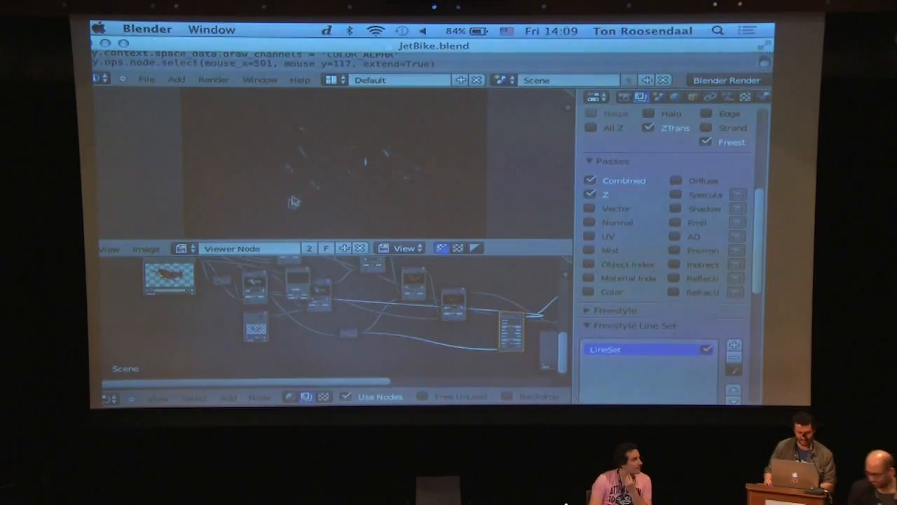
pyautogui.click(254, 284)
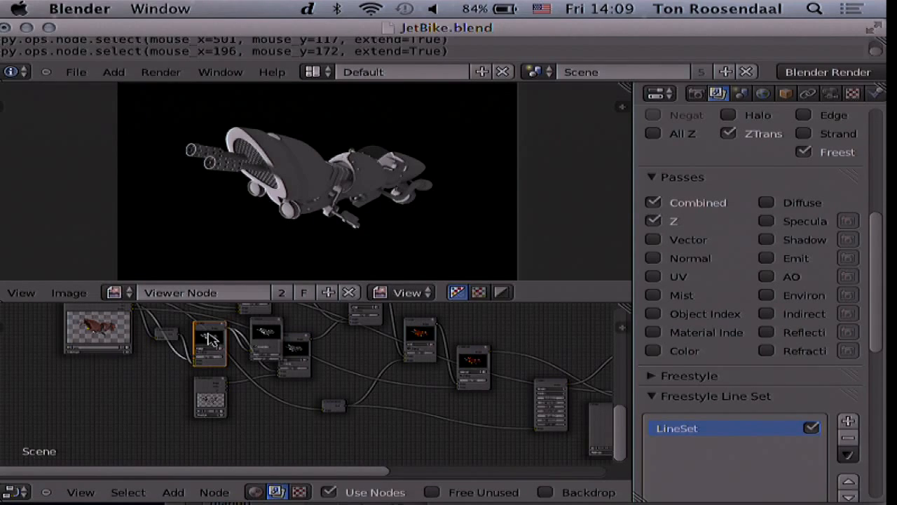
# - Move the main Render Layers node further away from the nodes it feeds
pyautogui.scroll(3, 153, 363)
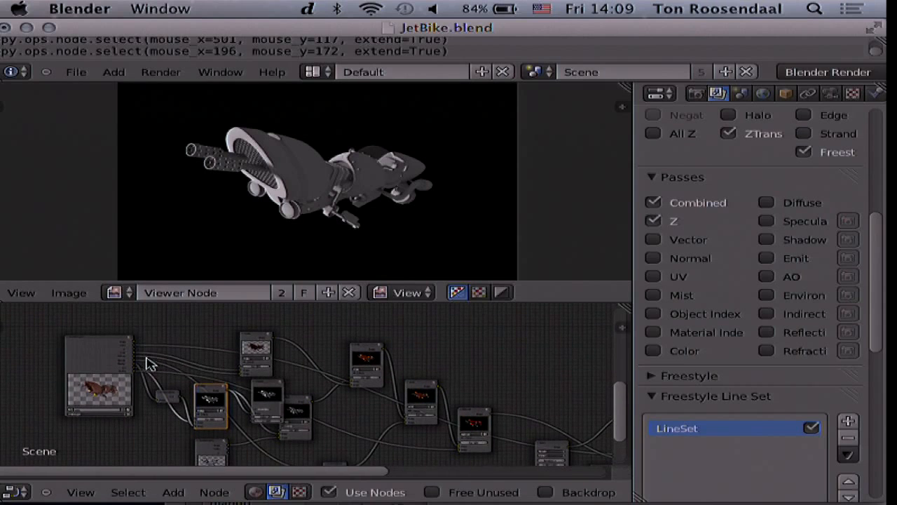
pyautogui.moveTo(82, 362); pyautogui.dragTo(56, 345)
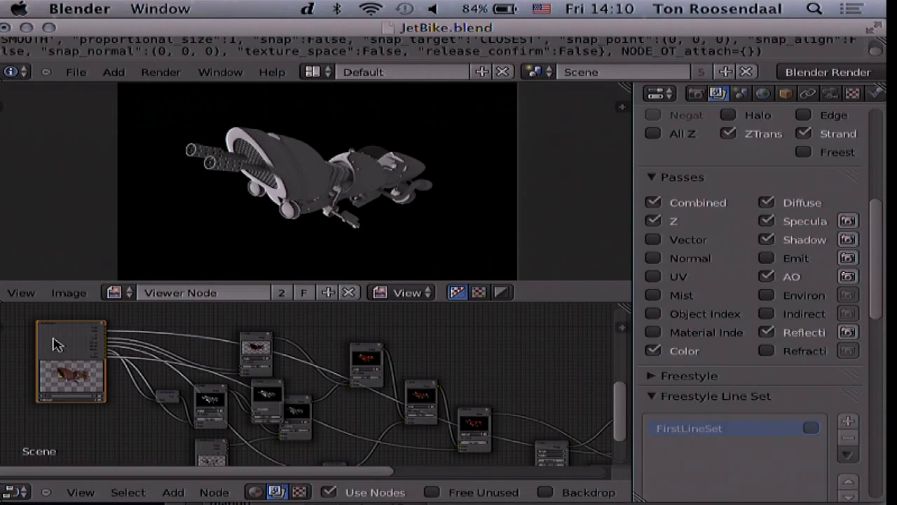
# - Connect the topmost mix node after the Render Layers node to the Viewer node to preview its output
pyautogui.scroll(-2, 104, 361)
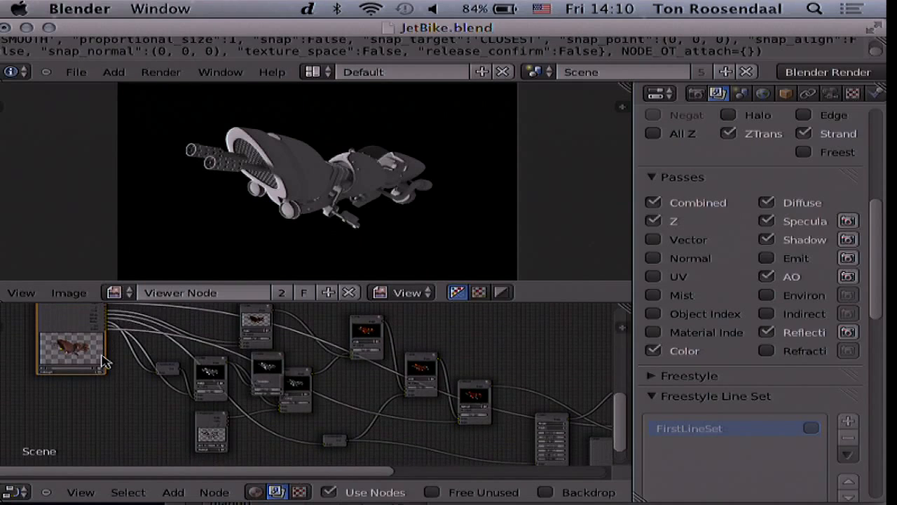
pyautogui.click(257, 317)
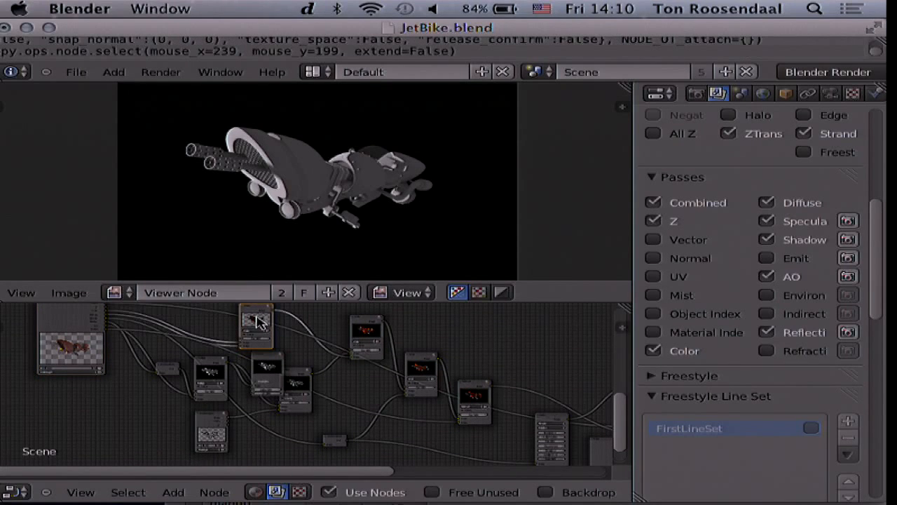
pyautogui.click(257, 321)
pyautogui.keyDown('ctrl'); pyautogui.click(257, 321); pyautogui.keyUp('ctrl')
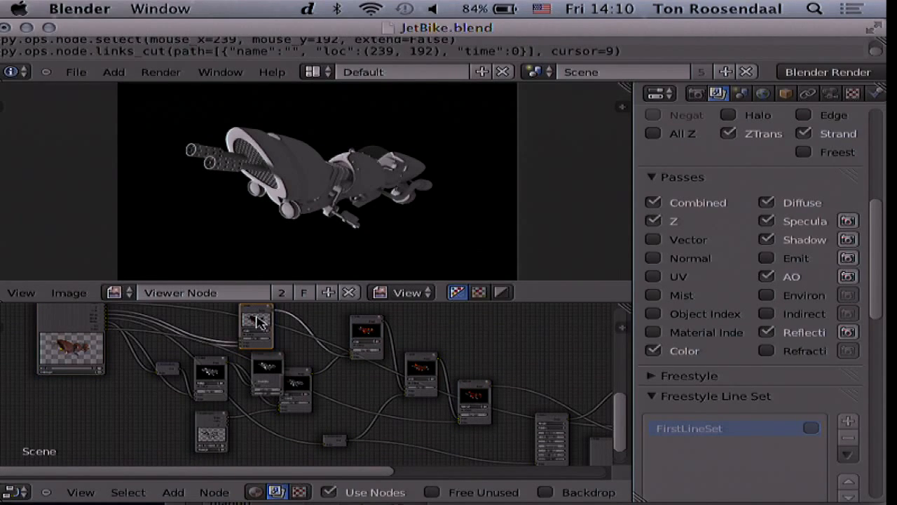
pyautogui.keyDown('ctrl'); pyautogui.keyDown('shift'); pyautogui.click(257, 321); pyautogui.keyUp('shift'); pyautogui.keyUp('ctrl')
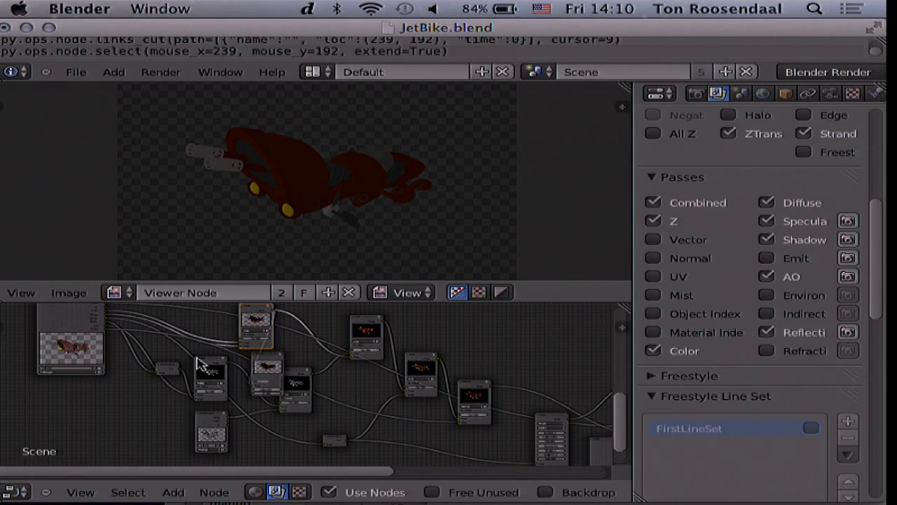
# - Connect the Freestyle line-set Render Layers node to the Viewer node to preview its line drawing
pyautogui.scroll(1, 195, 366)
pyautogui.hscroll(-5, 101, 367)
pyautogui.scroll(4, 100, 366)
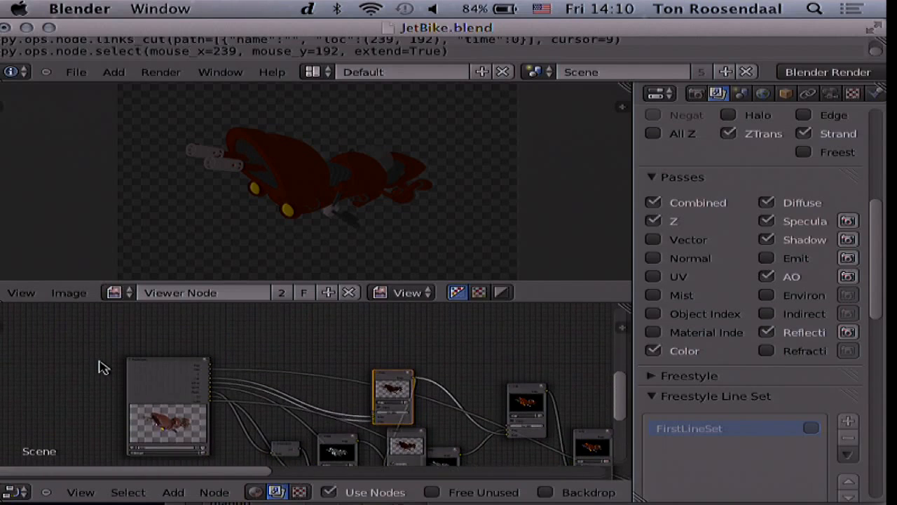
pyautogui.scroll(1, 192, 408)
pyautogui.scroll(2, 192, 407)
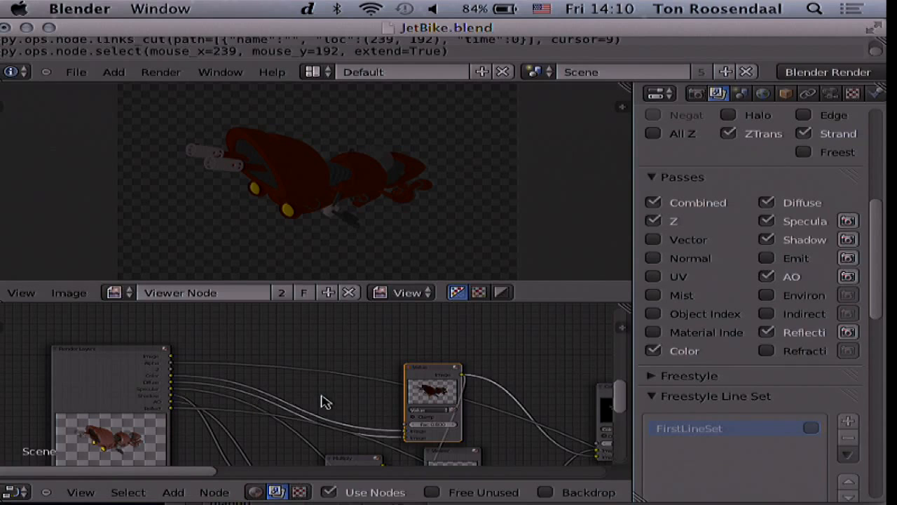
pyautogui.scroll(-5, 321, 400)
pyautogui.click(443, 375)
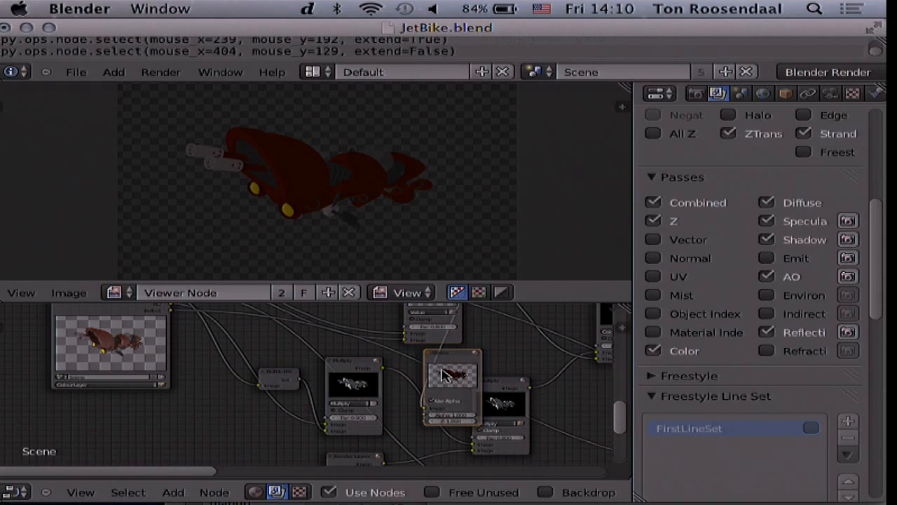
pyautogui.scroll(-3, 349, 435)
pyautogui.click(348, 449)
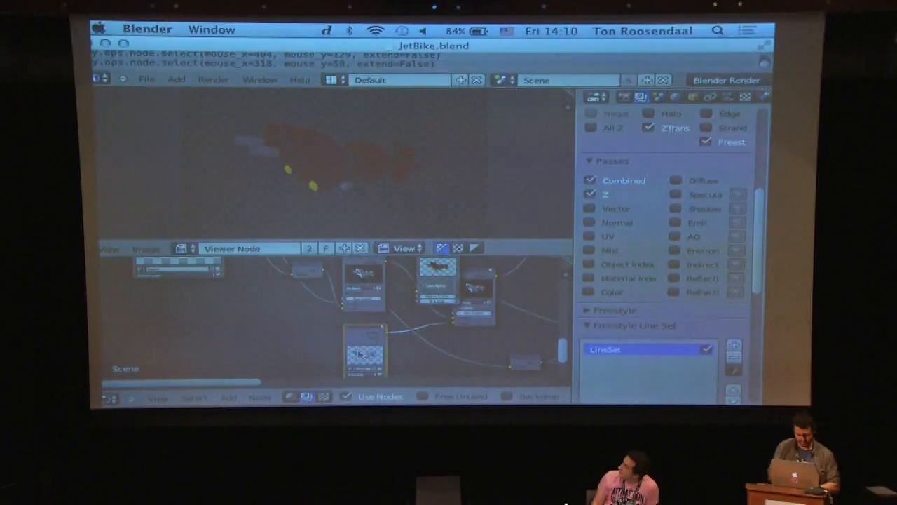
pyautogui.keyDown('shift'); pyautogui.click(359, 354); pyautogui.keyUp('shift')
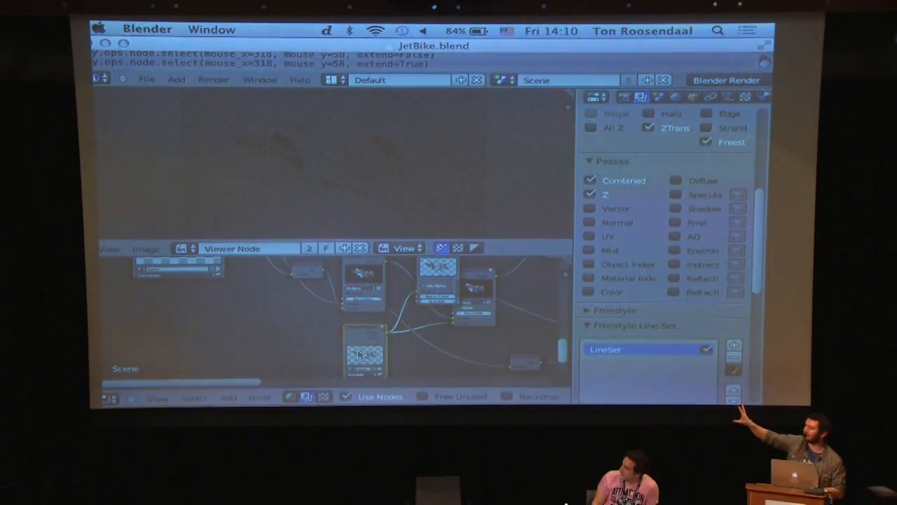
# - Move the second Multiply node clear of the Viewer node it overlaps
pyautogui.scroll(-5, 359, 354)
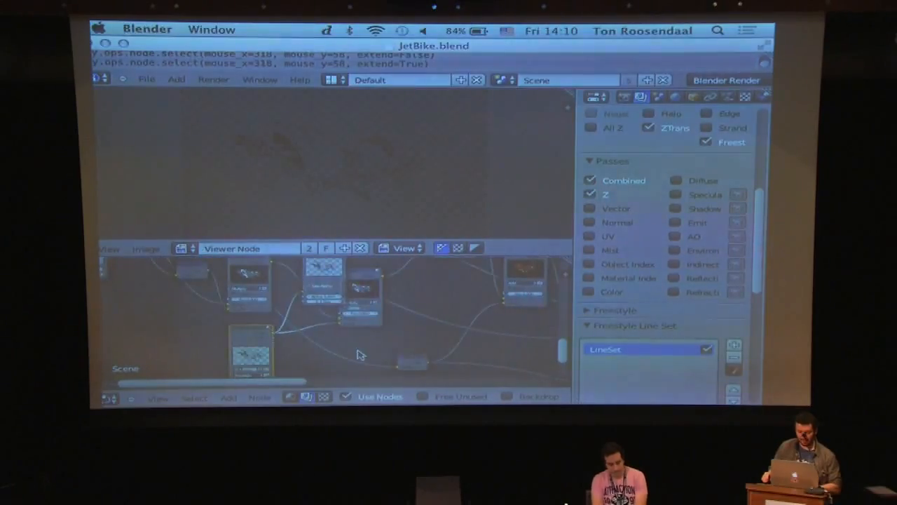
pyautogui.moveTo(359, 354); pyautogui.dragTo(378, 350)
pyautogui.moveTo(379, 350); pyautogui.dragTo(385, 350)
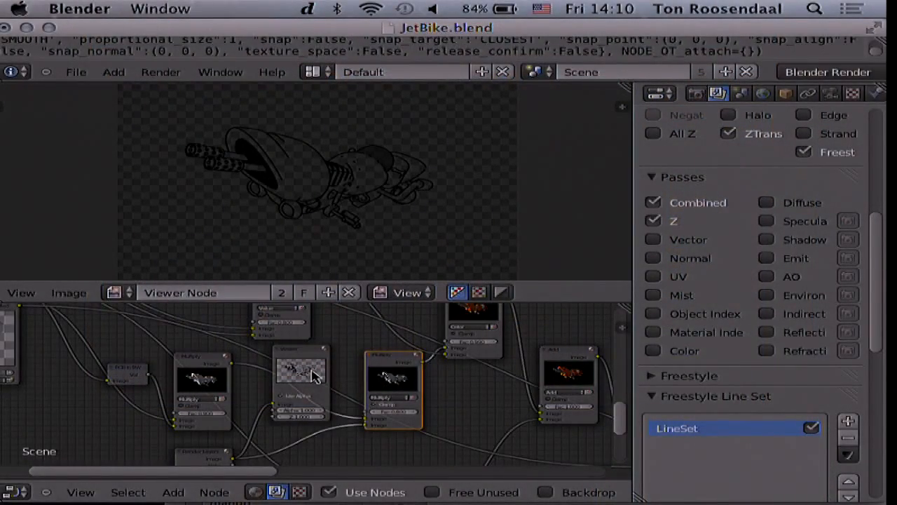
# - Connect the second Multiply node's output to the Viewer node to preview the shading combined with the lines
pyautogui.click(314, 376)
pyautogui.click(367, 374)
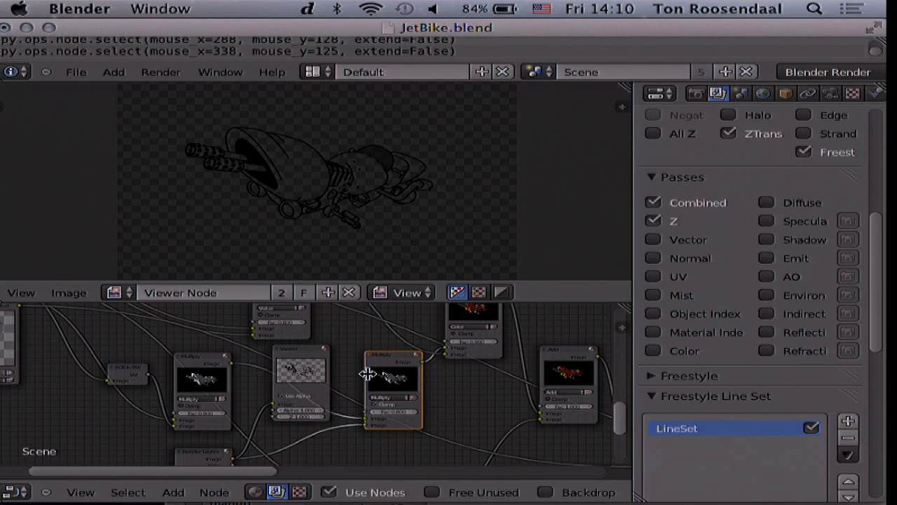
pyautogui.keyDown('ctrl'); pyautogui.keyDown('shift'); pyautogui.click(368, 374); pyautogui.keyUp('shift'); pyautogui.keyUp('ctrl')
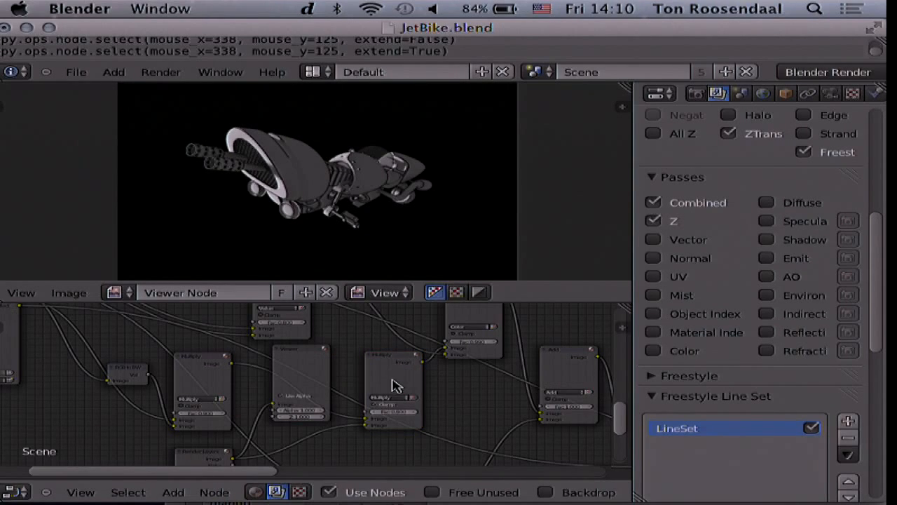
pyautogui.keyDown('shift'); pyautogui.click(394, 382); pyautogui.keyUp('shift')
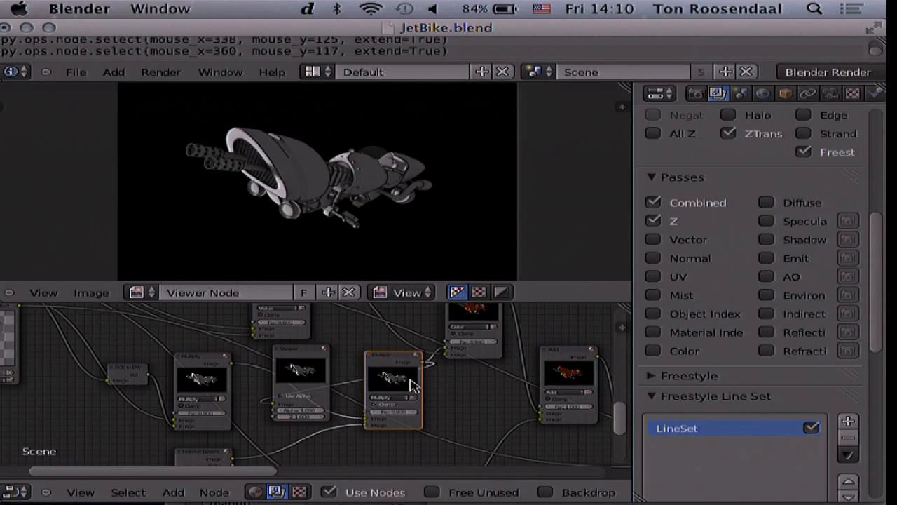
# - Move the Color mix node slightly away from the second Multiply node and preview its output through the Viewer node
pyautogui.keyDown('shift'); pyautogui.scroll(2, 467, 349); pyautogui.keyUp('shift')
pyautogui.moveTo(467, 349); pyautogui.dragTo(489, 348)
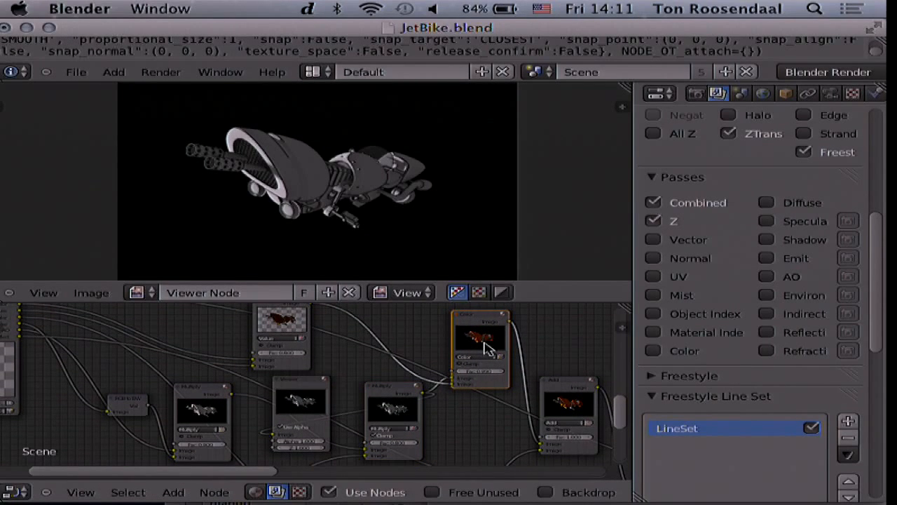
pyautogui.keyDown('shift'); pyautogui.scroll(2, 486, 347); pyautogui.keyUp('shift')
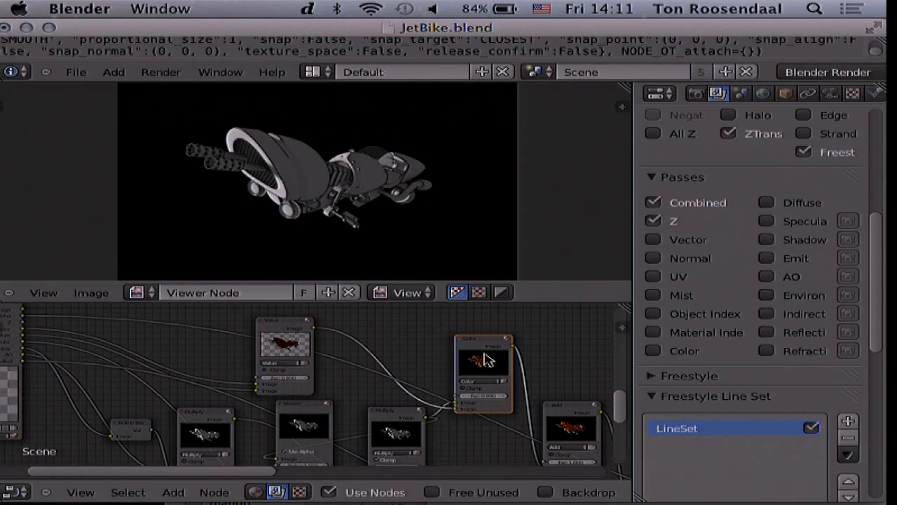
pyautogui.keyDown('ctrl'); pyautogui.keyDown('shift'); pyautogui.click(488, 362); pyautogui.keyUp('shift'); pyautogui.keyUp('ctrl')
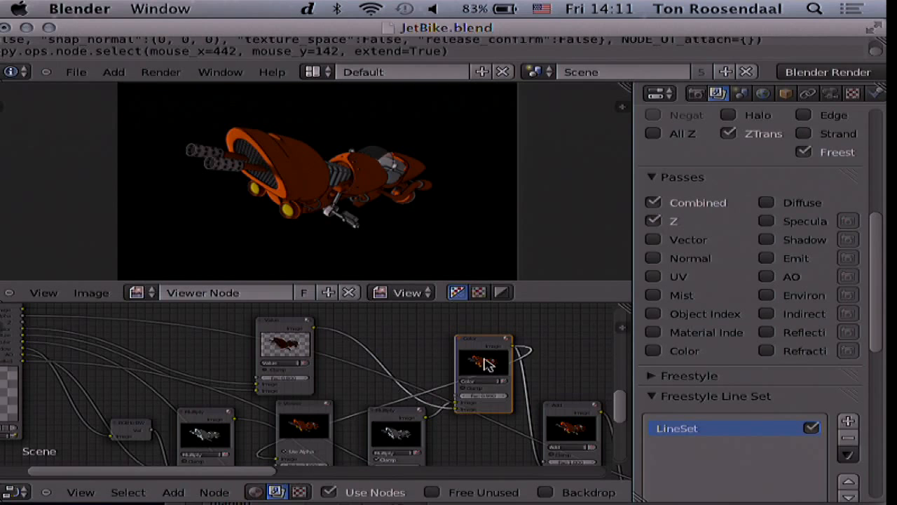
# - Trace the links around the RGB to BW and mix nodes and preview the Add node that follows the Color mix node
pyautogui.keyDown('ctrl'); pyautogui.scroll(-10, 487, 364); pyautogui.keyUp('ctrl')
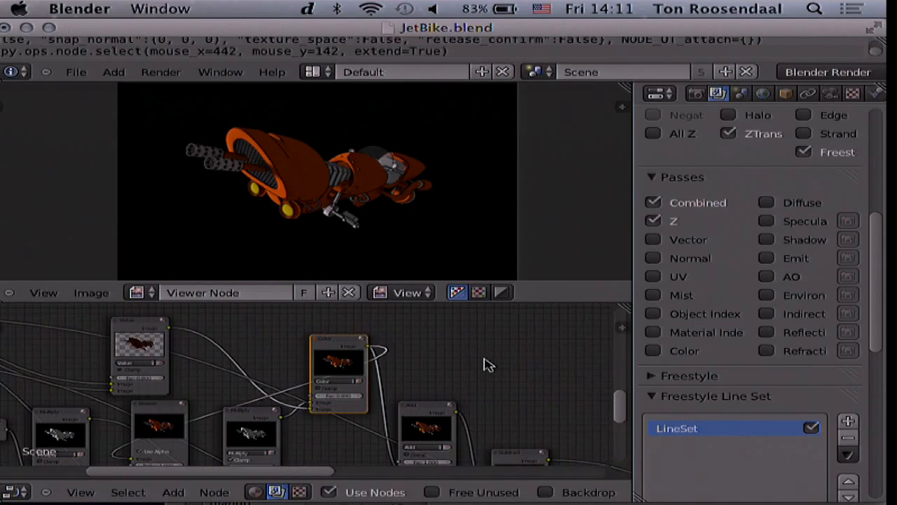
pyautogui.keyDown('shift'); pyautogui.scroll(-5, 487, 364); pyautogui.keyUp('shift')
pyautogui.keyDown('shift'); pyautogui.scroll(-8, 434, 364); pyautogui.keyUp('shift')
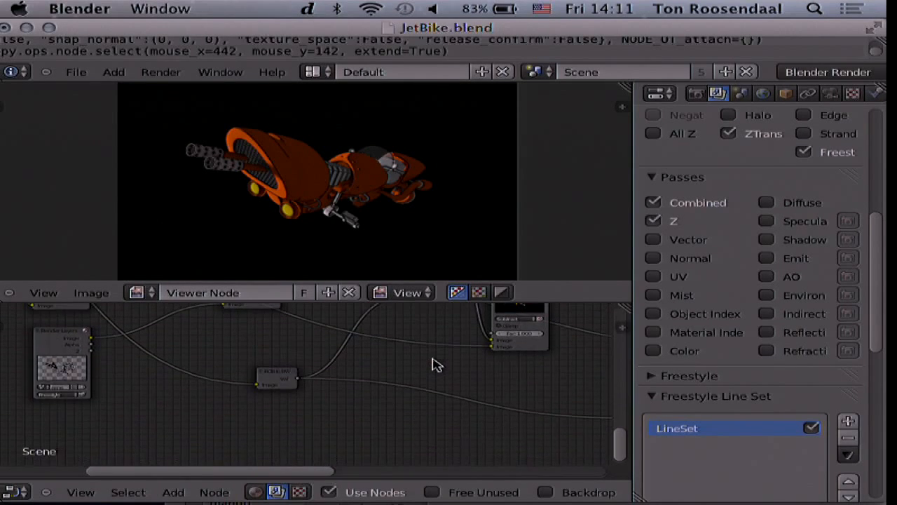
pyautogui.keyDown('ctrl'); pyautogui.scroll(3, 434, 364); pyautogui.keyUp('ctrl')
pyautogui.keyDown('shift'); pyautogui.scroll(5, 434, 361); pyautogui.keyUp('shift')
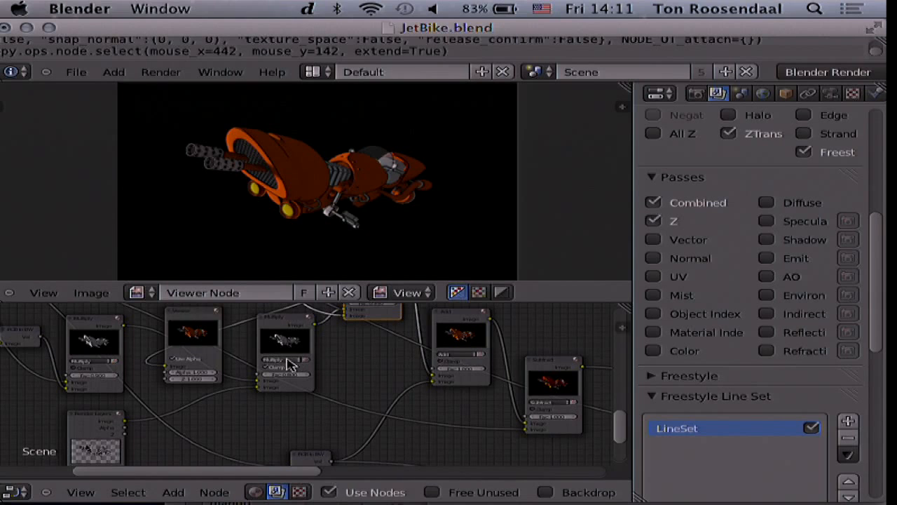
pyautogui.keyDown('shift'); pyautogui.scroll(4, 291, 364); pyautogui.keyUp('shift')
pyautogui.keyDown('ctrl'); pyautogui.scroll(10, 291, 364); pyautogui.keyUp('ctrl')
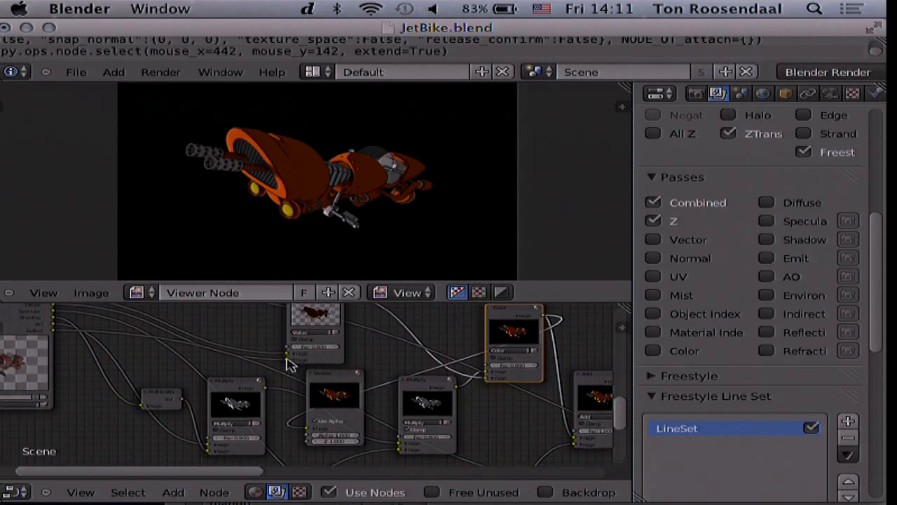
pyautogui.keyDown('ctrl'); pyautogui.scroll(-17, 291, 365); pyautogui.keyUp('ctrl')
pyautogui.keyDown('shift'); pyautogui.scroll(-2, 291, 365); pyautogui.keyUp('shift')
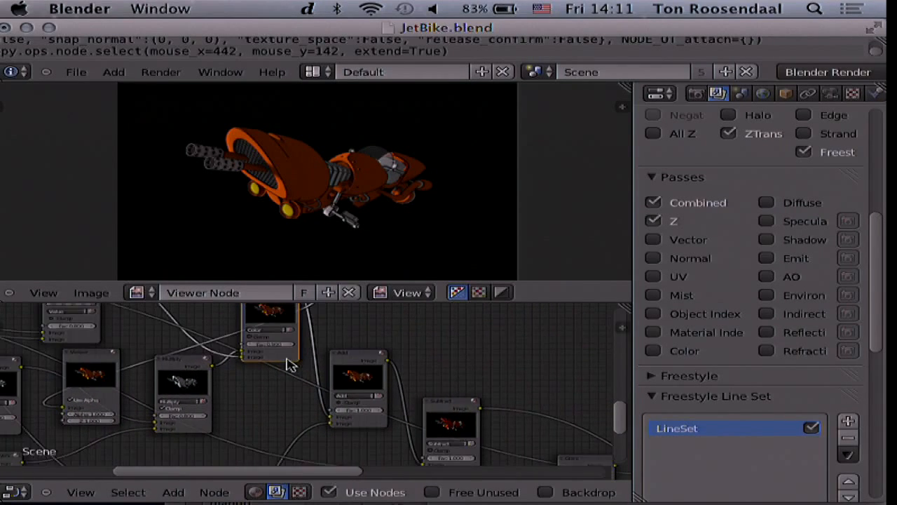
pyautogui.click(351, 371)
pyautogui.keyDown('shift'); pyautogui.click(350, 371); pyautogui.keyUp('shift')
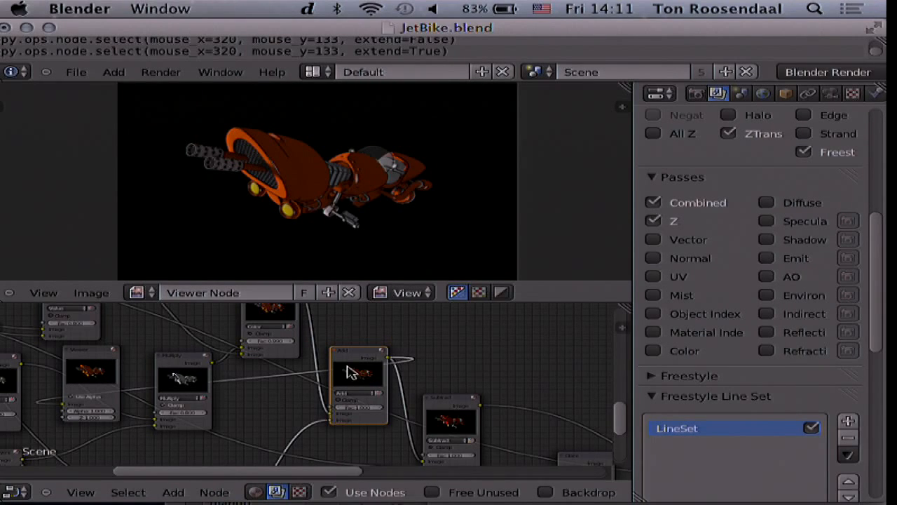
# - Connect the Subtract node after the Add node to the Viewer node to preview its output
pyautogui.keyDown('ctrl'); pyautogui.scroll(-10, 347, 373); pyautogui.keyUp('ctrl')
pyautogui.click(315, 419)
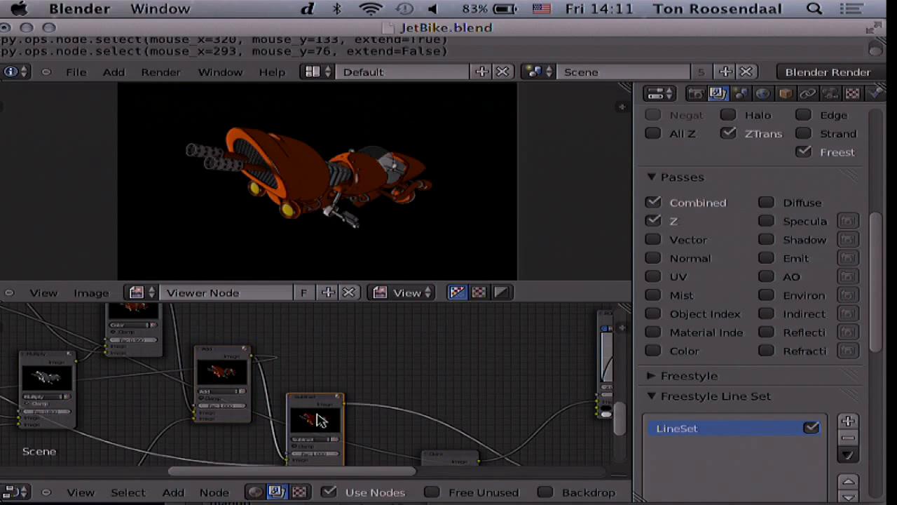
pyautogui.keyDown('shift'); pyautogui.click(317, 419); pyautogui.keyUp('shift')
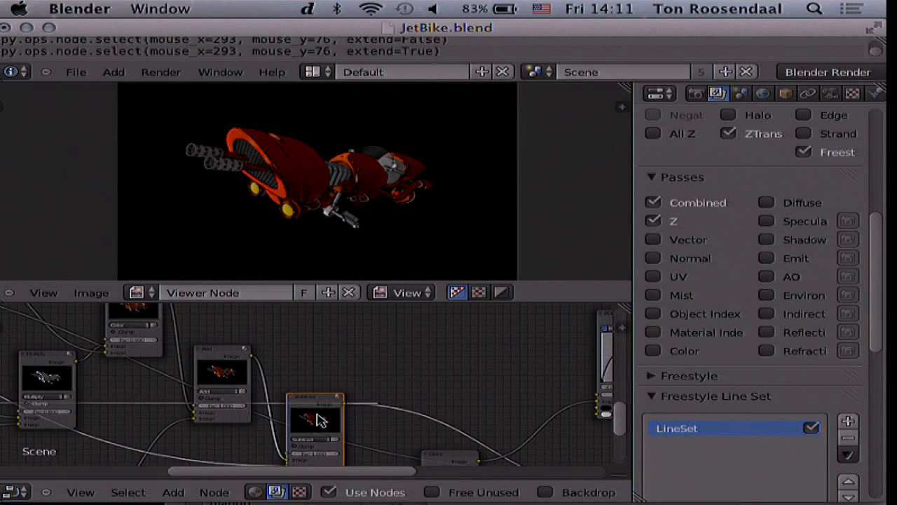
# - Examine the node chain from the main Render Layers passes through the mix nodes to the Subtract node
pyautogui.keyDown('ctrl'); pyautogui.scroll(10, 317, 419); pyautogui.keyUp('ctrl')
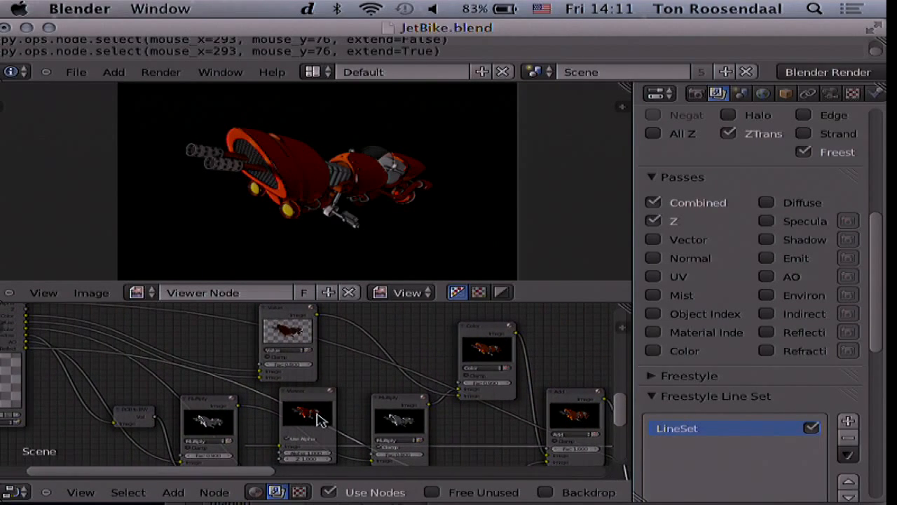
pyautogui.hscroll(-5, 316, 418)
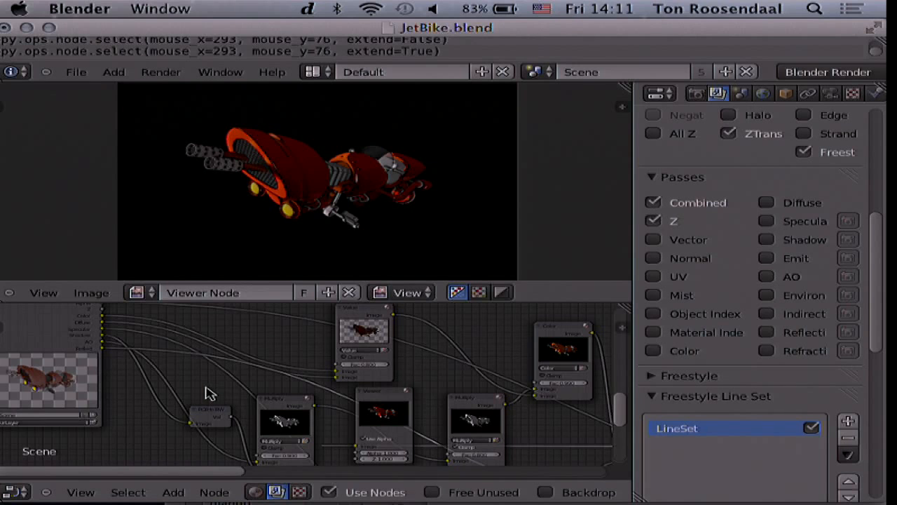
pyautogui.keyDown('ctrl'); pyautogui.hscroll(8, 415, 419); pyautogui.keyUp('ctrl')
pyautogui.keyDown('shift'); pyautogui.scroll(-2, 415, 419); pyautogui.keyUp('shift')
pyautogui.scroll(-1, 414, 420)
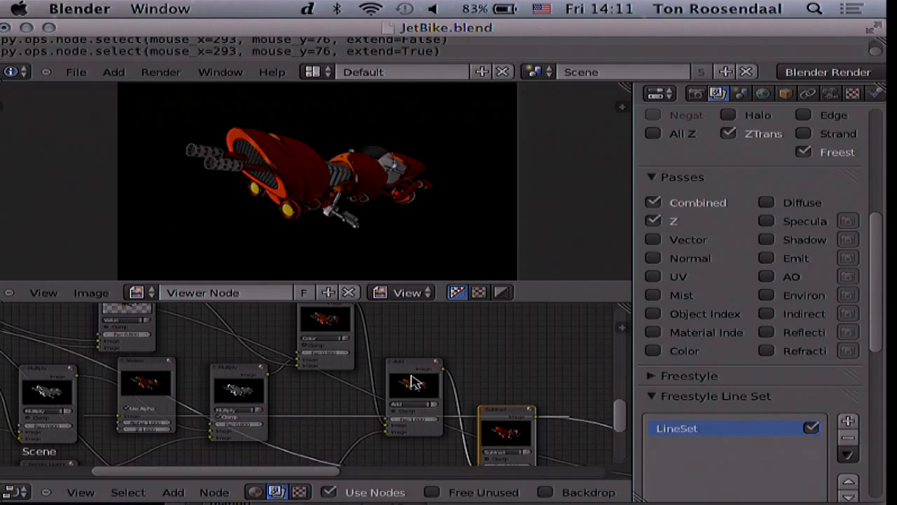
pyautogui.keyDown('ctrl'); pyautogui.hscroll(3, 413, 382); pyautogui.keyUp('ctrl')
pyautogui.keyDown('shift'); pyautogui.scroll(-3, 414, 381); pyautogui.keyUp('shift')
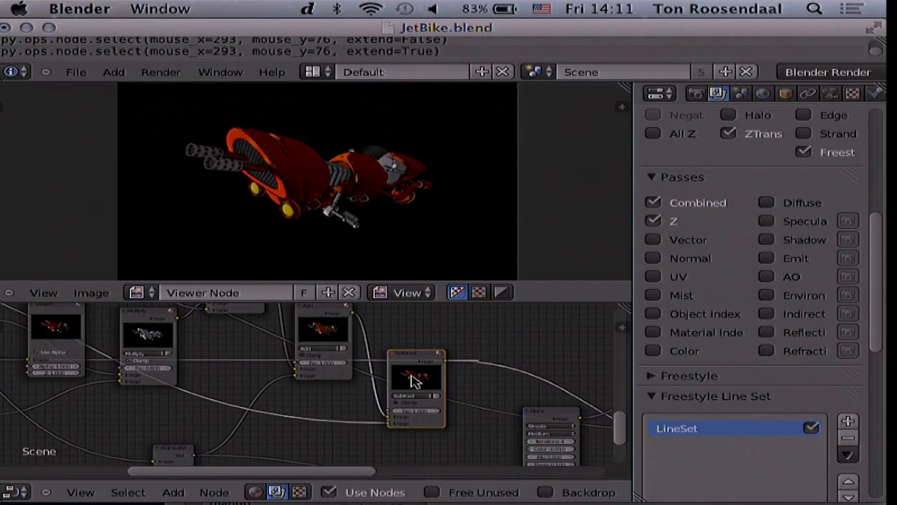
pyautogui.rightClick(414, 379)
# - Connect the Glare node fed by the RGB to BW node to the Viewer node to preview the streaks
pyautogui.keyDown('shift'); pyautogui.scroll(-3, 414, 380); pyautogui.keyUp('shift')
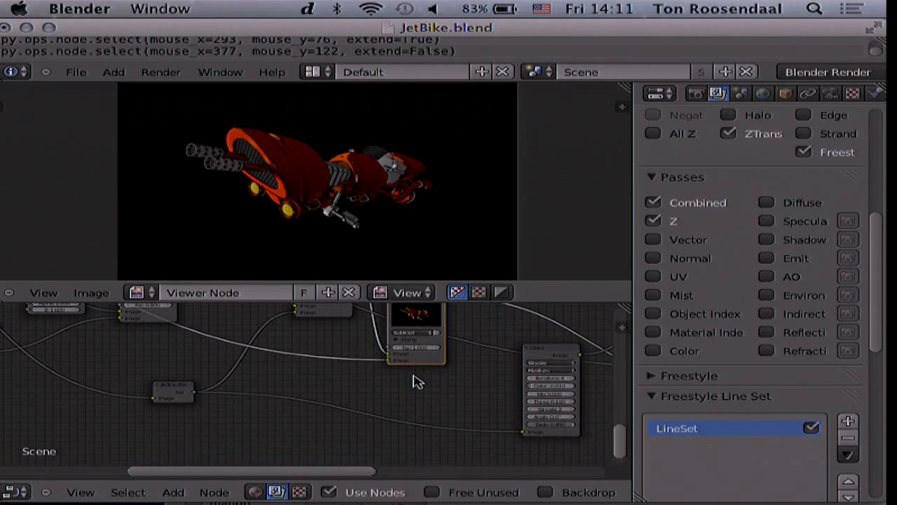
pyautogui.keyDown('ctrl'); pyautogui.hscroll(6, 415, 382); pyautogui.keyUp('ctrl')
pyautogui.keyDown('shift'); pyautogui.scroll(4, 415, 380); pyautogui.keyUp('shift')
pyautogui.keyDown('ctrl'); pyautogui.hscroll(2, 414, 381); pyautogui.keyUp('ctrl')
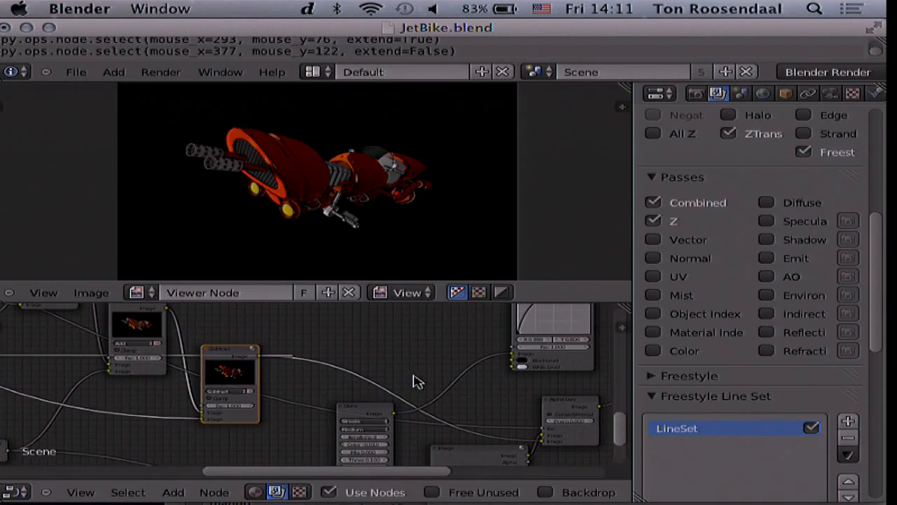
pyautogui.keyDown('shift'); pyautogui.rightClick(351, 416); pyautogui.keyUp('shift')
# - Connect the Image node feeding the Alpha Over node to the Viewer node to preview it
pyautogui.keyDown('ctrl'); pyautogui.hscroll(6, 350, 416); pyautogui.keyUp('ctrl')
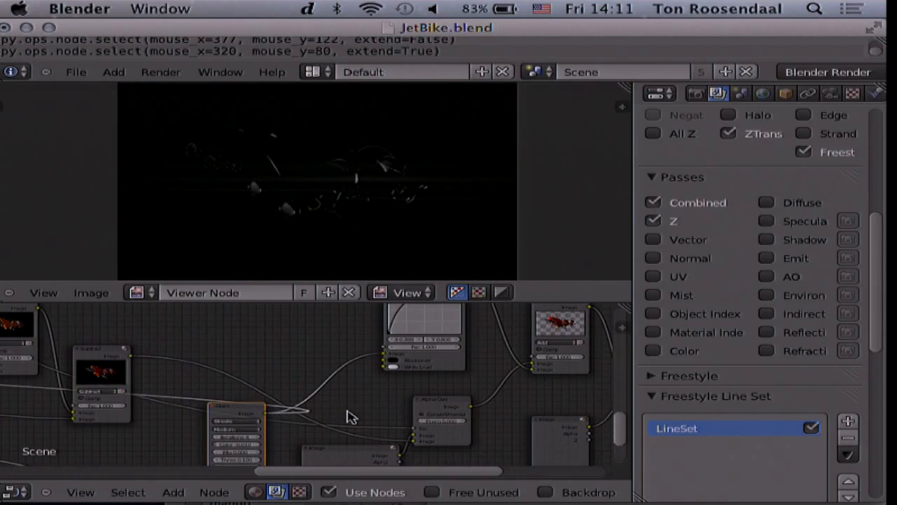
pyautogui.keyDown('shift'); pyautogui.scroll(-3, 351, 416); pyautogui.keyUp('shift')
pyautogui.rightClick(350, 415)
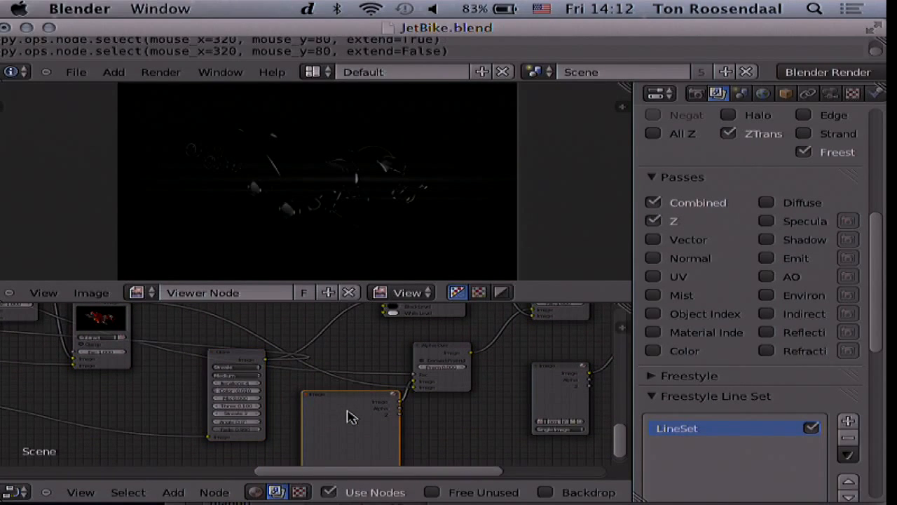
pyautogui.keyDown('shift'); pyautogui.rightClick(351, 416); pyautogui.keyUp('shift')
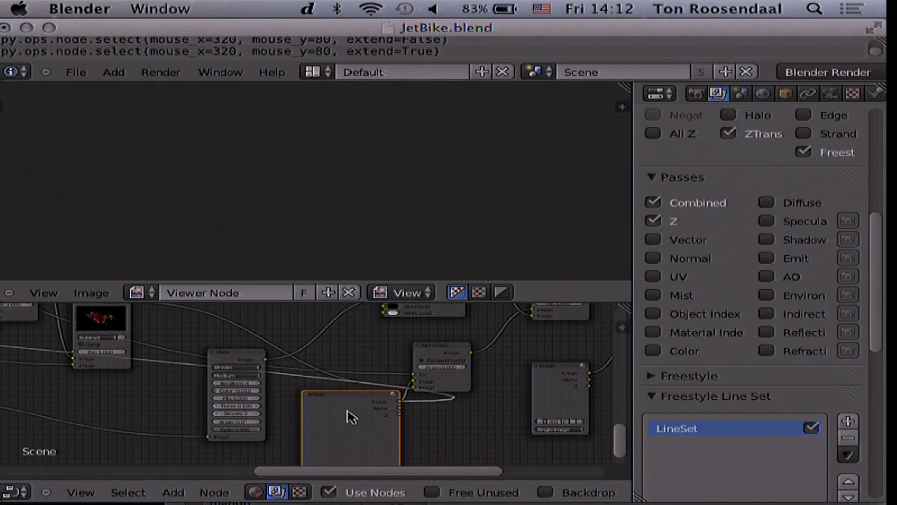
# - Examine how the RGB Curves and Alpha Over nodes feed the Add node near the end of the node chain
pyautogui.keyDown('shift'); pyautogui.scroll(6, 351, 416); pyautogui.keyUp('shift')
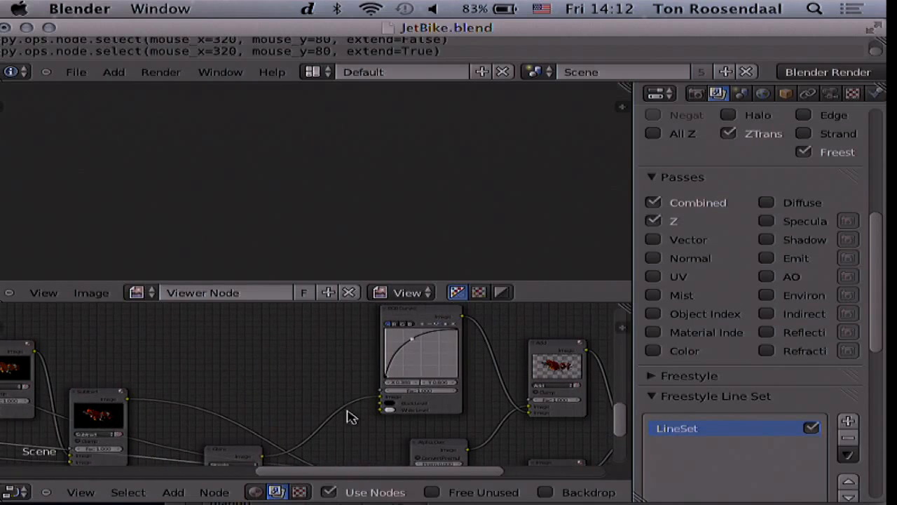
pyautogui.keyDown('ctrl'); pyautogui.scroll(-7, 351, 416); pyautogui.keyUp('ctrl')
pyautogui.keyDown('ctrl'); pyautogui.scroll(10, 357, 415); pyautogui.keyUp('ctrl')
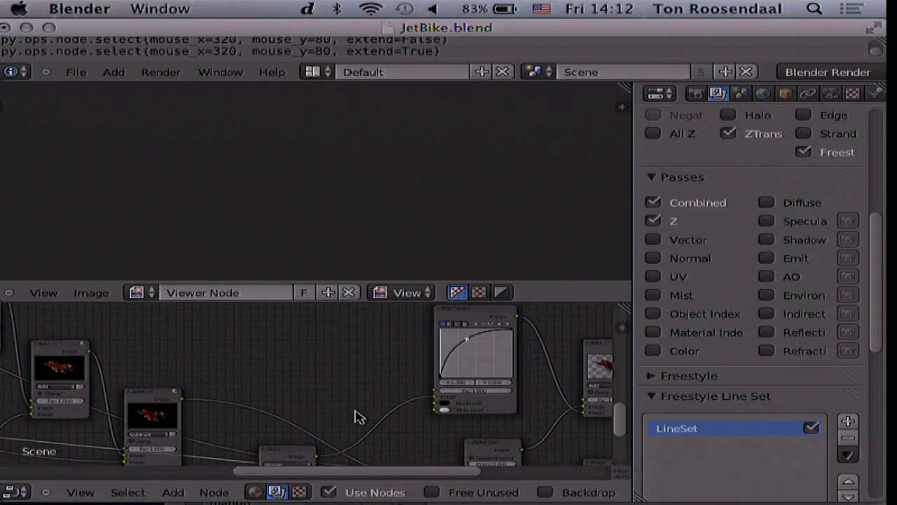
pyautogui.keyDown('shift'); pyautogui.scroll(-4, 356, 416); pyautogui.keyUp('shift')
pyautogui.keyDown('shift'); pyautogui.scroll(5, 399, 403); pyautogui.keyUp('shift')
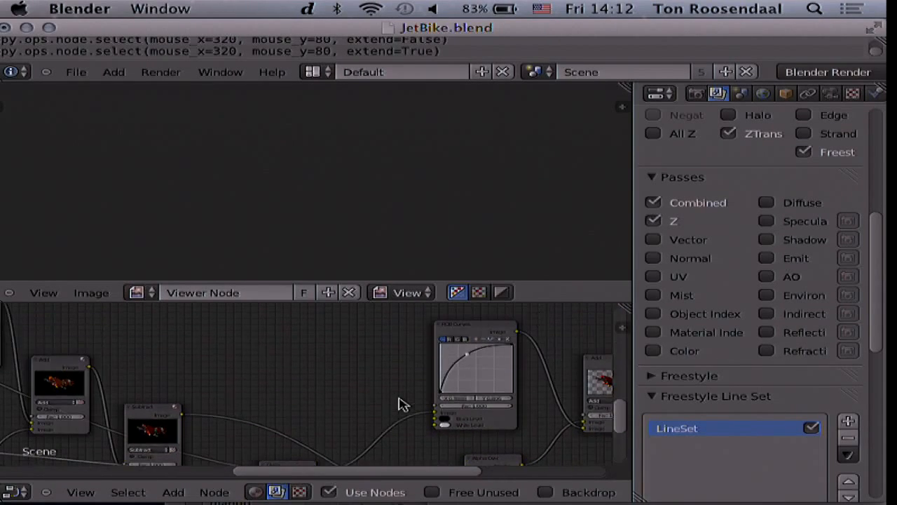
pyautogui.keyDown('ctrl'); pyautogui.scroll(-5, 400, 402); pyautogui.keyUp('ctrl')
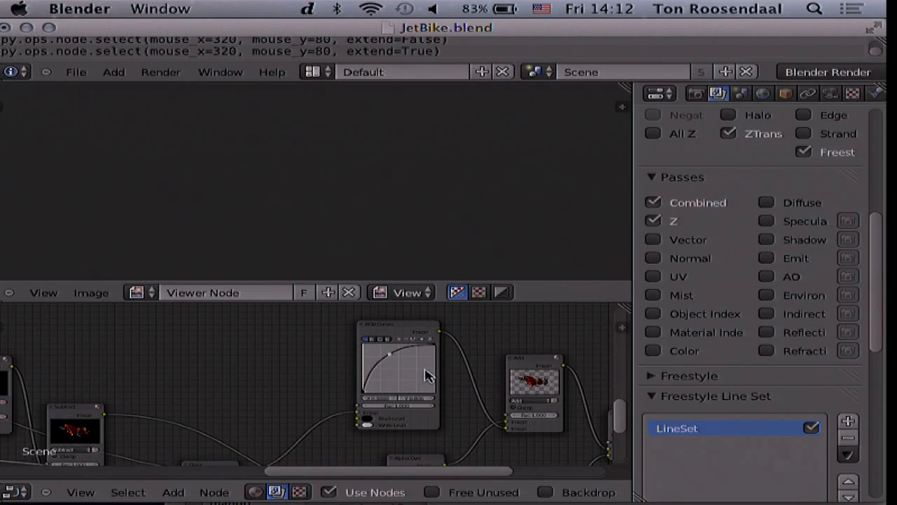
pyautogui.keyDown('ctrl'); pyautogui.scroll(-3, 424, 375); pyautogui.keyUp('ctrl')
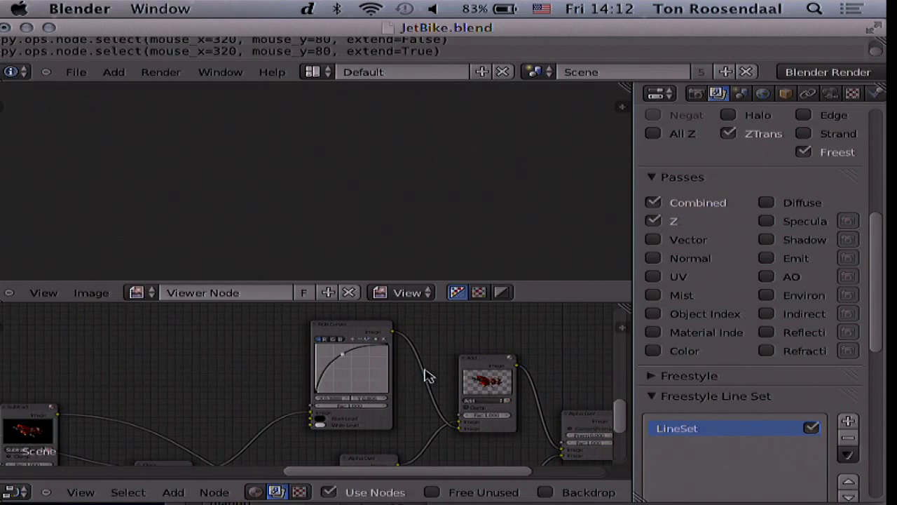
pyautogui.keyDown('shift'); pyautogui.scroll(-3, 425, 375); pyautogui.keyUp('shift')
pyautogui.keyDown('ctrl'); pyautogui.scroll(-1, 426, 376); pyautogui.keyUp('ctrl')
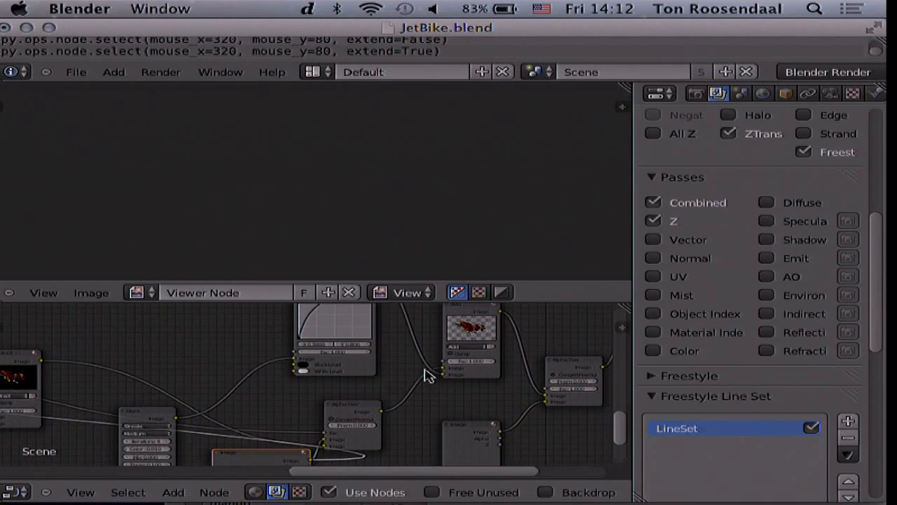
# - Connect the Add node that combines the RGB Curves and Alpha Over outputs to the Viewer node to preview it
pyautogui.keyDown('shift'); pyautogui.scroll(-1, 428, 377); pyautogui.keyUp('shift')
pyautogui.keyDown('shift'); pyautogui.scroll(-7, 426, 377); pyautogui.keyUp('shift')
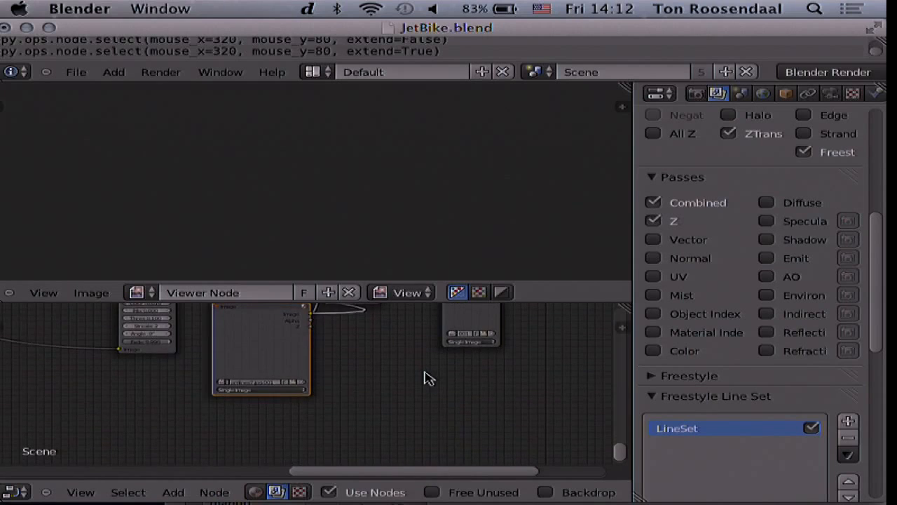
pyautogui.keyDown('shift'); pyautogui.scroll(9, 427, 378); pyautogui.keyUp('shift')
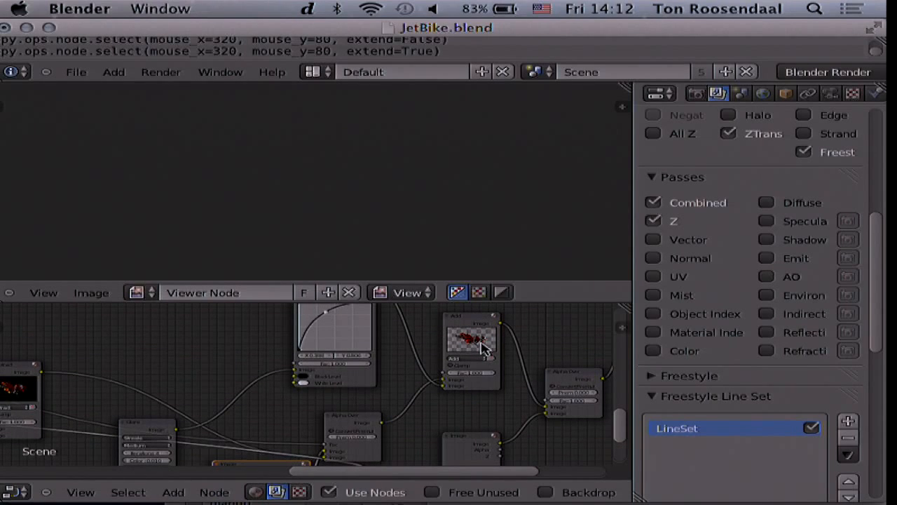
pyautogui.keyDown('ctrl'); pyautogui.keyDown('shift'); pyautogui.click(481, 346); pyautogui.keyUp('shift'); pyautogui.keyUp('ctrl')
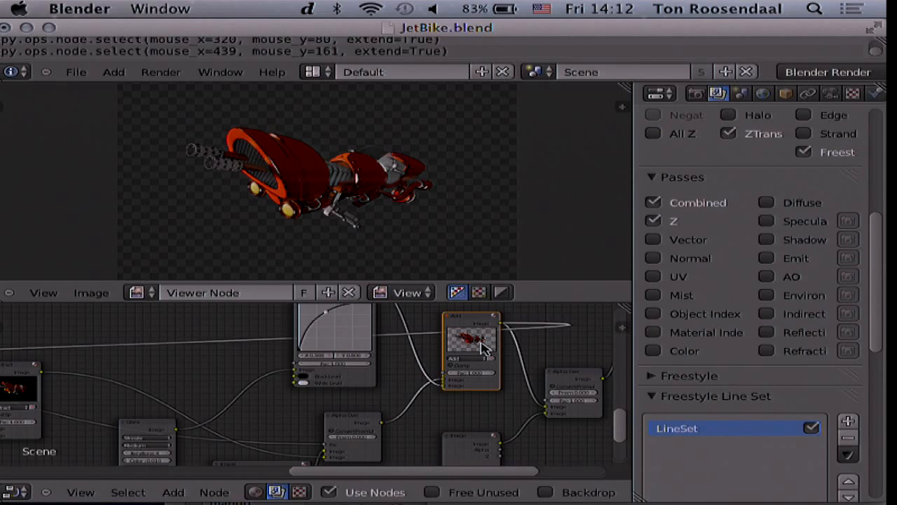
# - Select the Composite node at the end of the node chain
pyautogui.keyDown('ctrl'); pyautogui.hscroll(6, 482, 347); pyautogui.keyUp('ctrl')
pyautogui.keyDown('shift'); pyautogui.scroll(4, 482, 346); pyautogui.keyUp('shift')
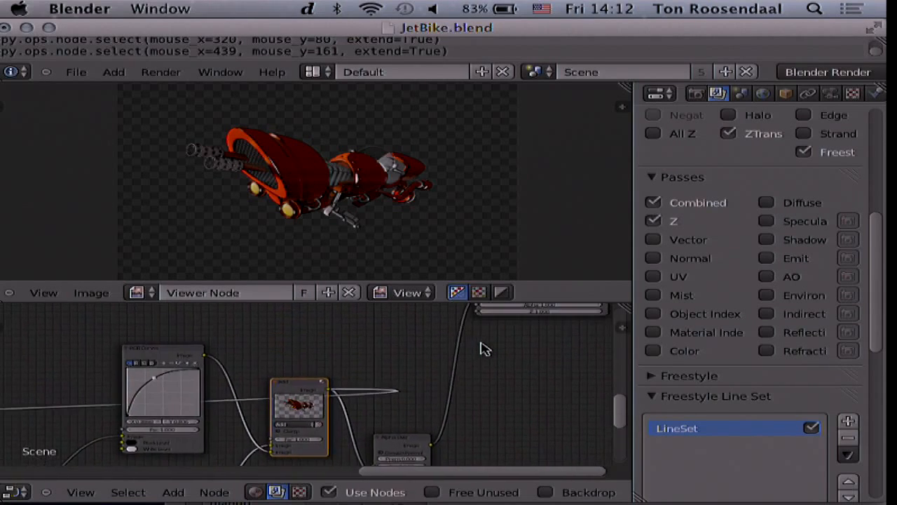
pyautogui.keyDown('ctrl'); pyautogui.hscroll(2, 482, 347); pyautogui.keyUp('ctrl')
pyautogui.keyDown('shift'); pyautogui.scroll(1, 483, 347); pyautogui.keyUp('shift')
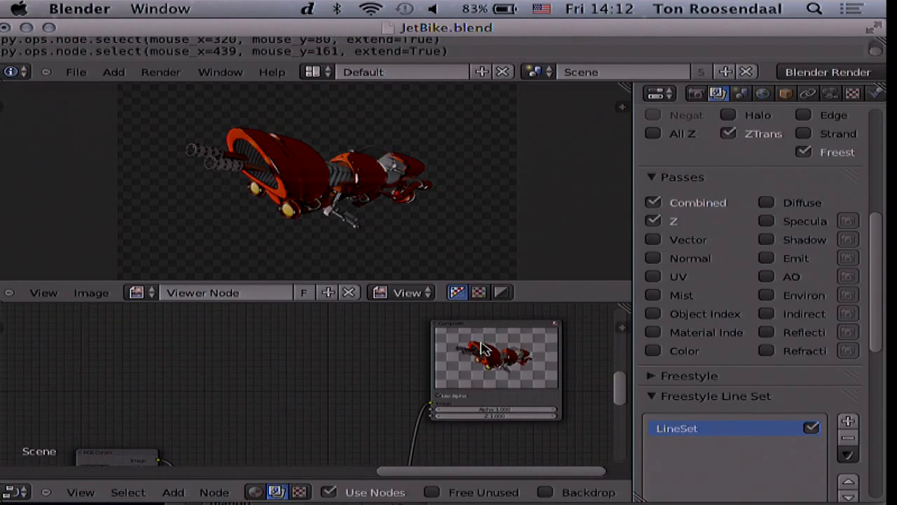
pyautogui.rightClick(493, 349)
pyautogui.keyDown('shift'); pyautogui.rightClick(493, 348); pyautogui.keyUp('shift')
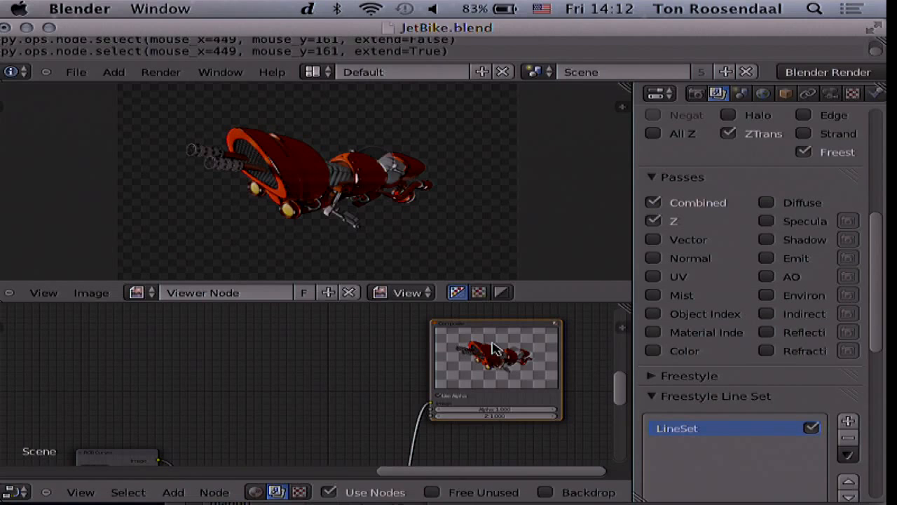